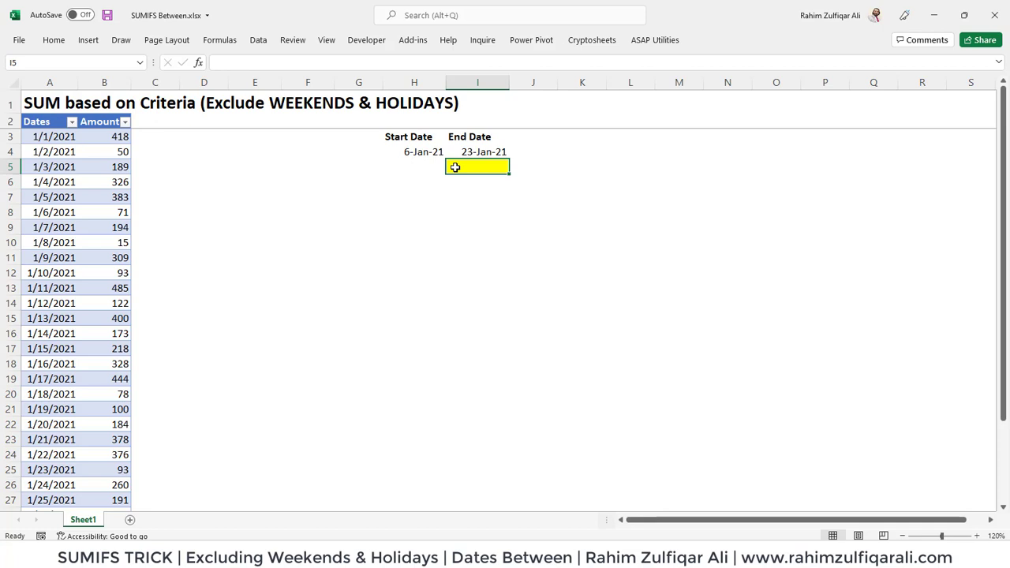
# - Enter the label SUMIFS in cell K5, beside the highlighted result cell
pyautogui.press('Left')
pyautogui.press('Right')
pyautogui.press('Left')
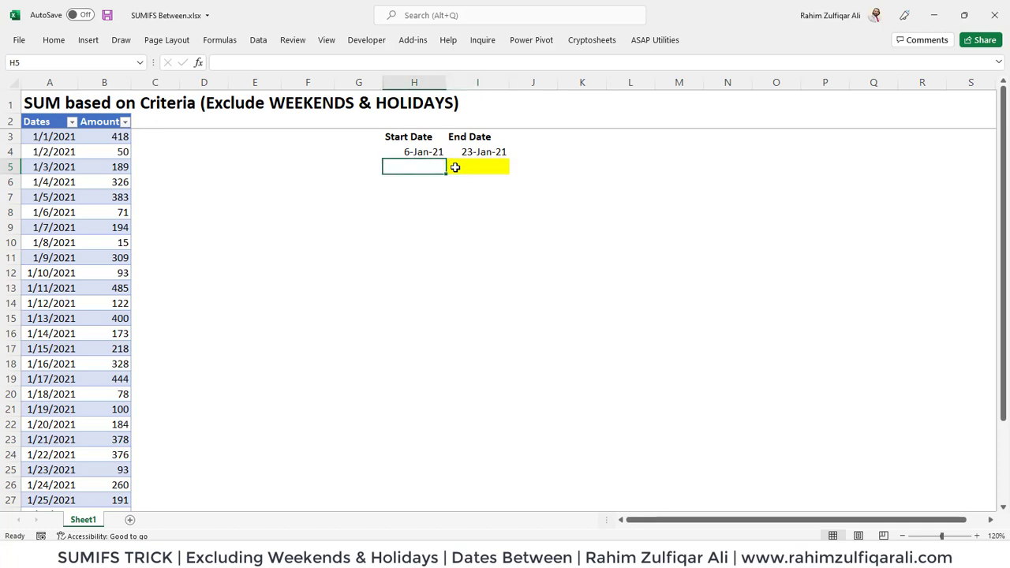
pyautogui.press('Right')
pyautogui.press('Right')
pyautogui.press('Right')
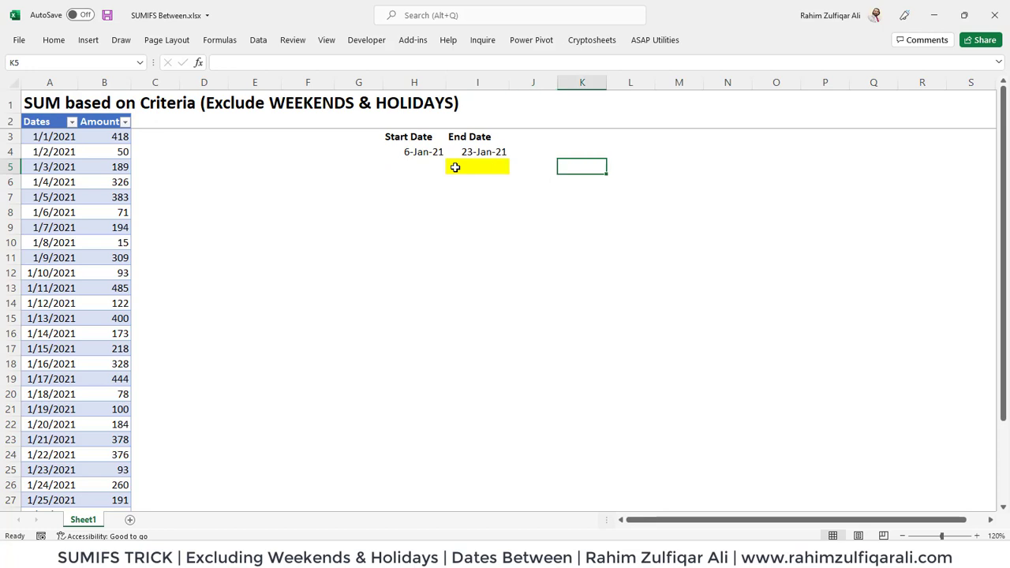
pyautogui.write('SUMIFS')
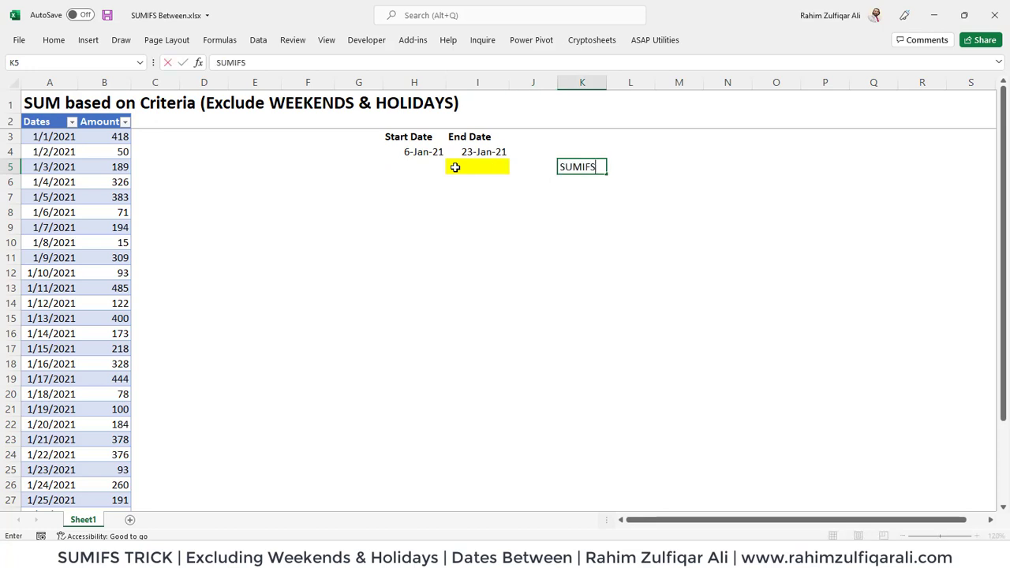
pyautogui.press('Return')
# - Look over the Dates and Amount columns of the data table
pyautogui.press('Up')
pyautogui.press('Left')
pyautogui.press('Left')
pyautogui.press('Left')
pyautogui.press('Left')
pyautogui.press('Left')
pyautogui.press('Left')
pyautogui.press('Left')
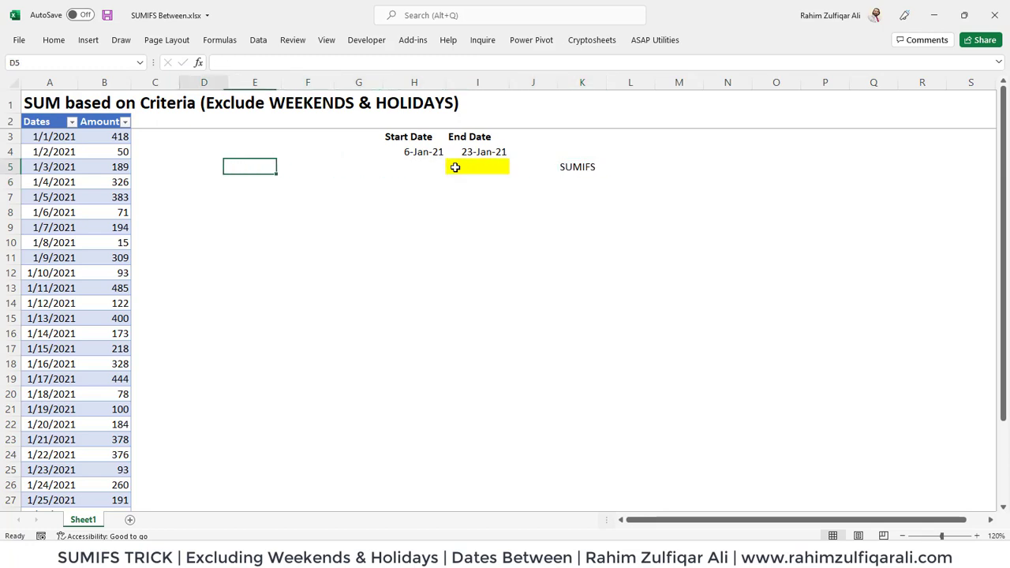
pyautogui.press('Left')
pyautogui.press('Left')
pyautogui.press('Left')
pyautogui.press('Up')
pyautogui.press('Up')
pyautogui.press('Up')
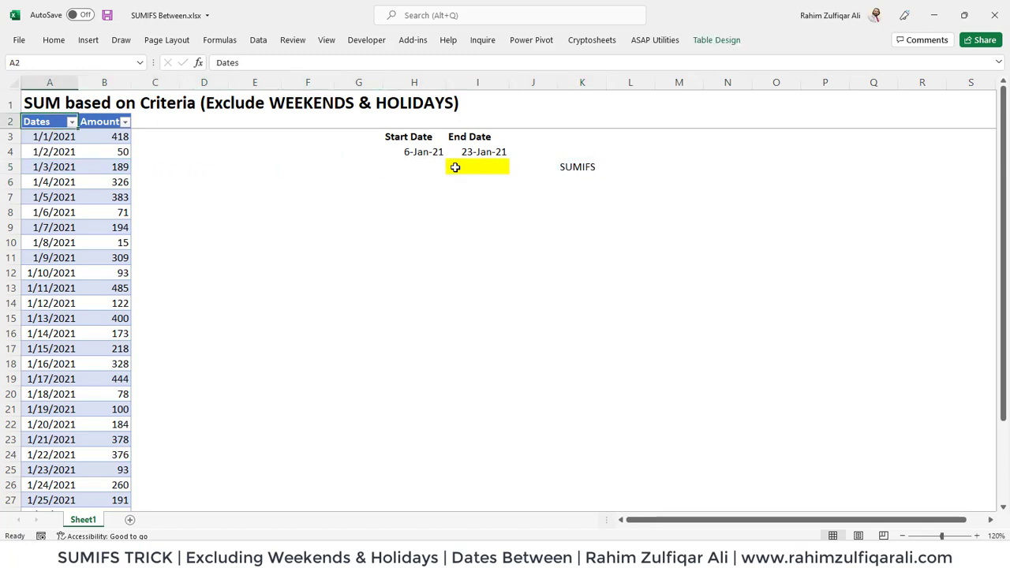
pyautogui.press('Right')
pyautogui.press('Down')
pyautogui.press('Down')
pyautogui.press('Left')
pyautogui.press('Up')
pyautogui.press('Up')
pyautogui.press('Right')
pyautogui.press('Right')
pyautogui.press('Right')
pyautogui.press('Right')
pyautogui.press('Right')
pyautogui.press('Right')
pyautogui.press('Right')
pyautogui.press('Right')
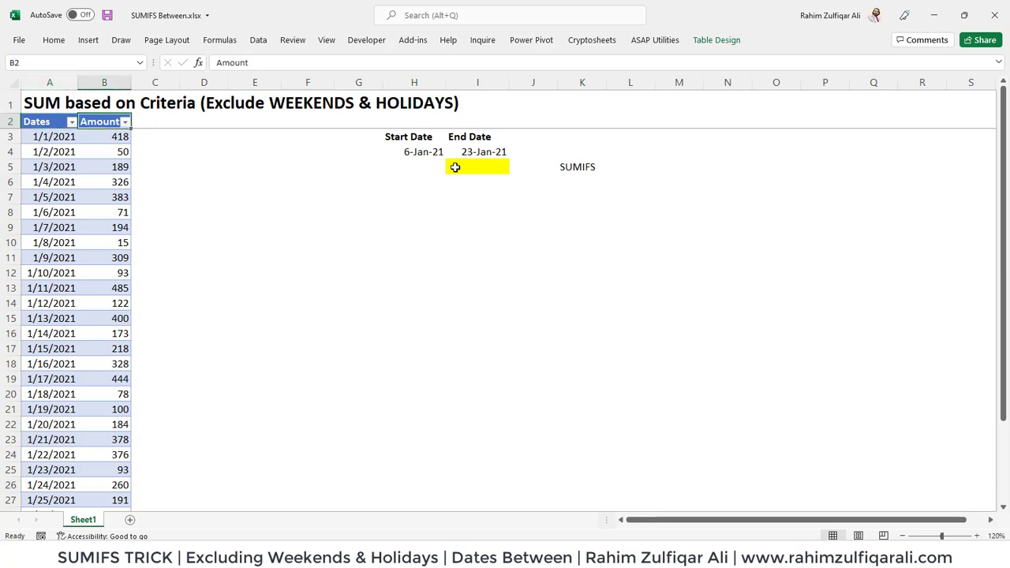
# - Examine the start and end dates in H4 and I4 and the highlighted result cell beneath them
pyautogui.press('Down')
pyautogui.press('Down')
pyautogui.press('Down')
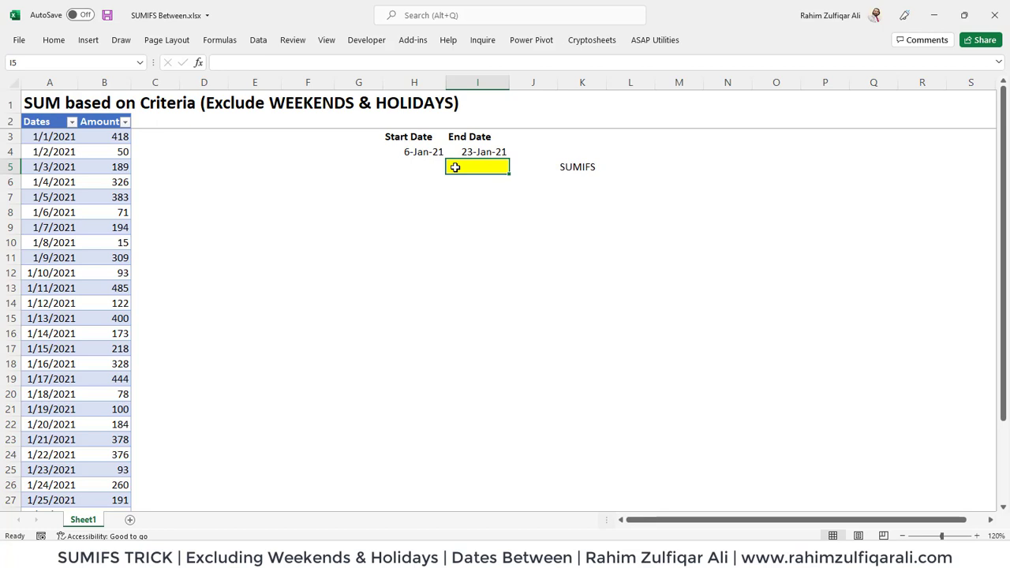
pyautogui.press('Up')
pyautogui.press('Left')
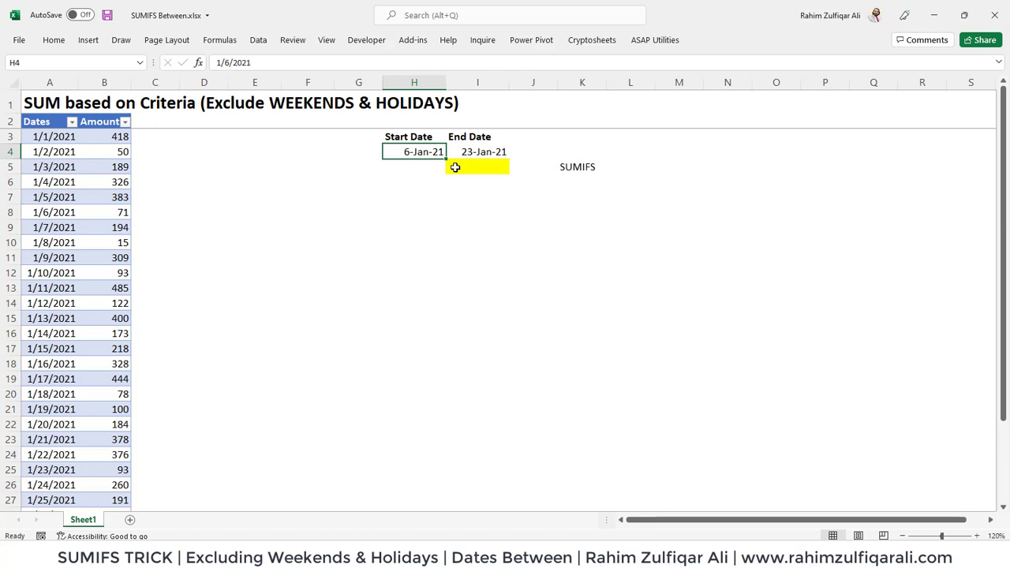
pyautogui.press('Right')
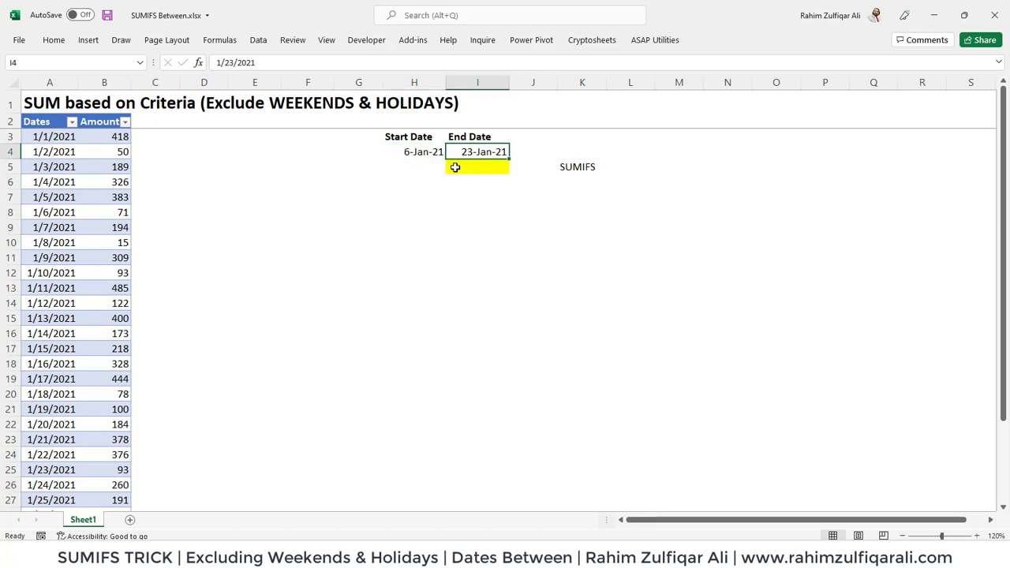
pyautogui.press('Down')
pyautogui.press('Left')
# - Total the amounts for the dates 1/6/2021 to 1/23/2021 in cell E7 with =SUM(B8:B25)
pyautogui.hotkey('ctrl', 'Left')
pyautogui.press('Down')
pyautogui.press('Down')
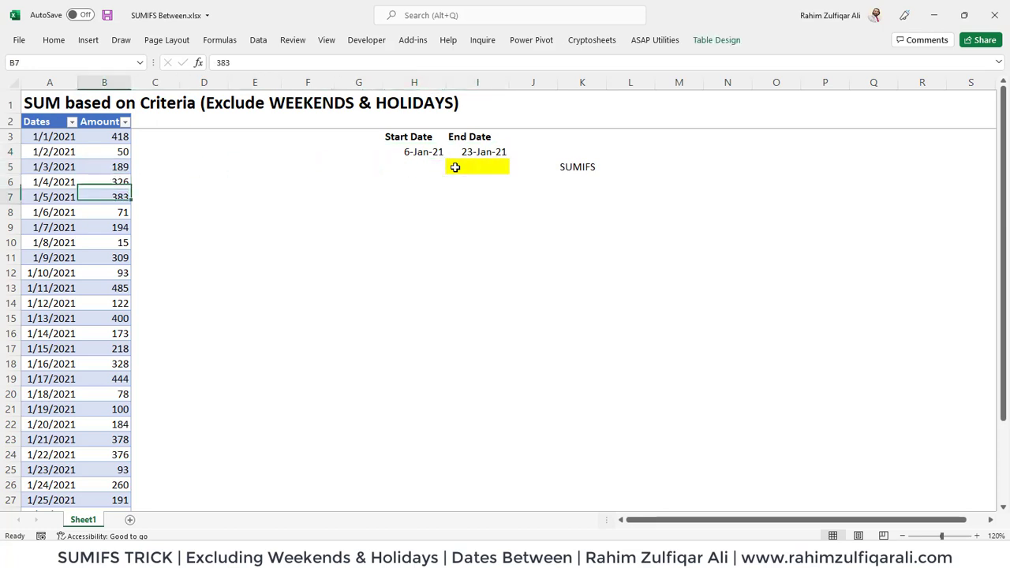
pyautogui.press('Right')
pyautogui.press('Right')
pyautogui.press('Right')
pyautogui.write('=SU')
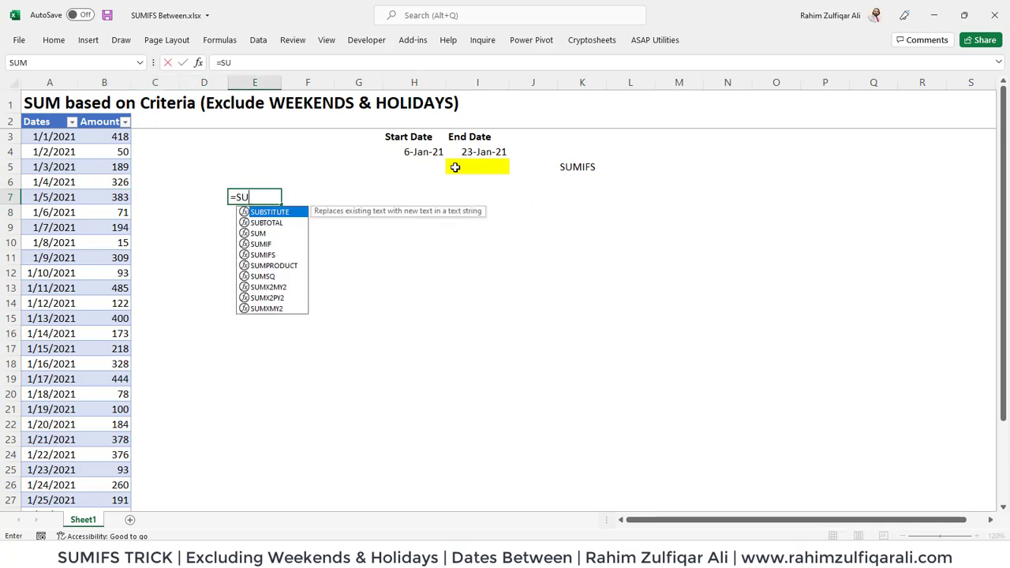
pyautogui.write('M(')
pyautogui.press('Left')
pyautogui.press('Left')
pyautogui.press('Left')
pyautogui.press('Left')
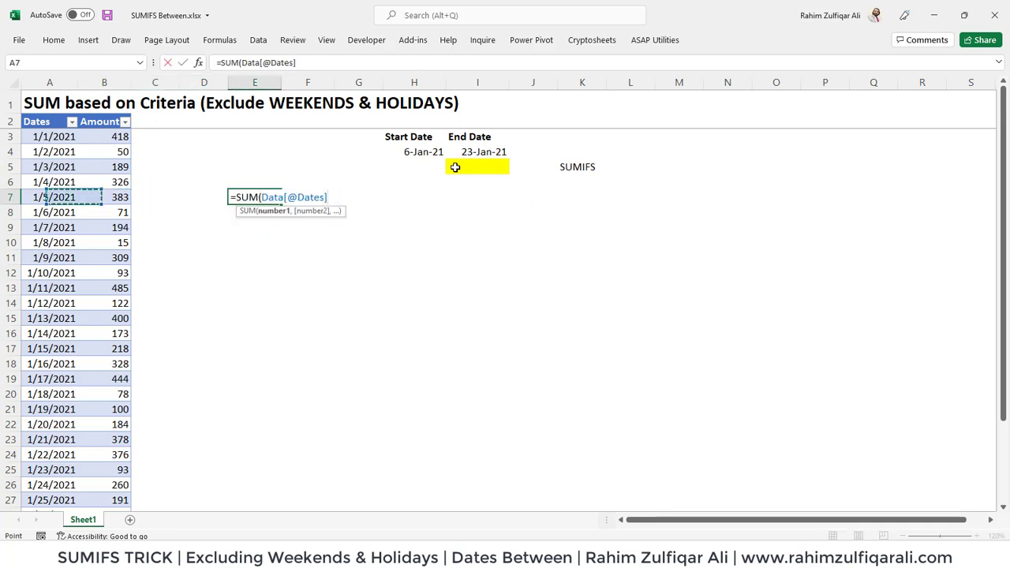
pyautogui.press('Down')
pyautogui.press('Right')
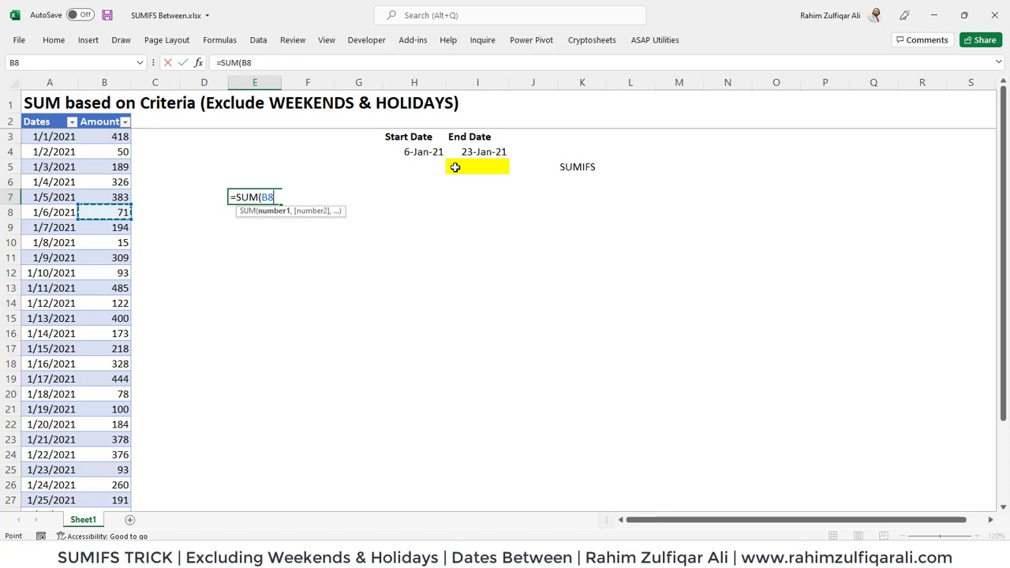
pyautogui.hotkey('shift', 'Down')
pyautogui.hotkey('shift', 'Down')
pyautogui.hotkey('shift', 'Down')
pyautogui.hotkey('shift', 'Down')
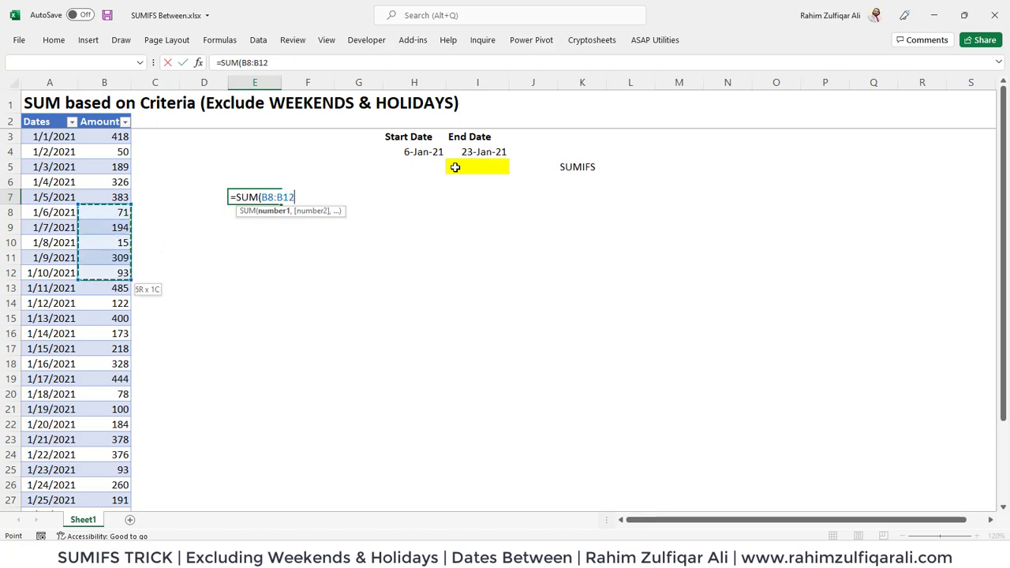
pyautogui.hotkey('shift', 'Down')
pyautogui.hotkey('shift', 'Down')
pyautogui.hotkey('shift', 'Down')
pyautogui.hotkey('shift', 'Down')
pyautogui.hotkey('shift', 'Down')
pyautogui.hotkey('shift', 'Down')
pyautogui.hotkey('shift', 'Down')
pyautogui.hotkey('shift', 'Down')
pyautogui.hotkey('shift', 'Down')
pyautogui.hotkey('shift', 'Down')
pyautogui.hotkey('shift', 'Down')
pyautogui.hotkey('shift', 'Down')
pyautogui.hotkey('shift', 'Down')
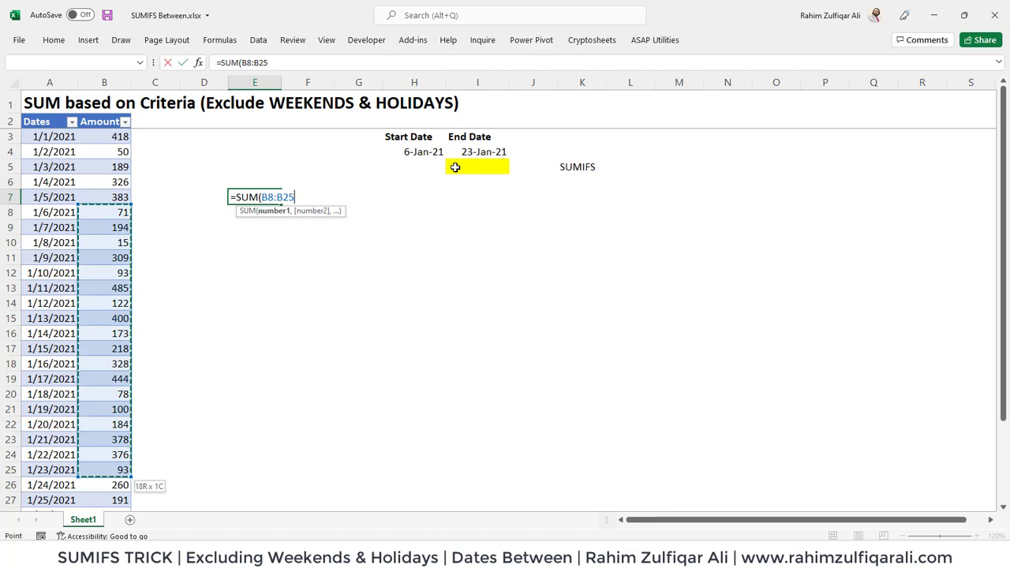
pyautogui.write(')')
pyautogui.press('Return')
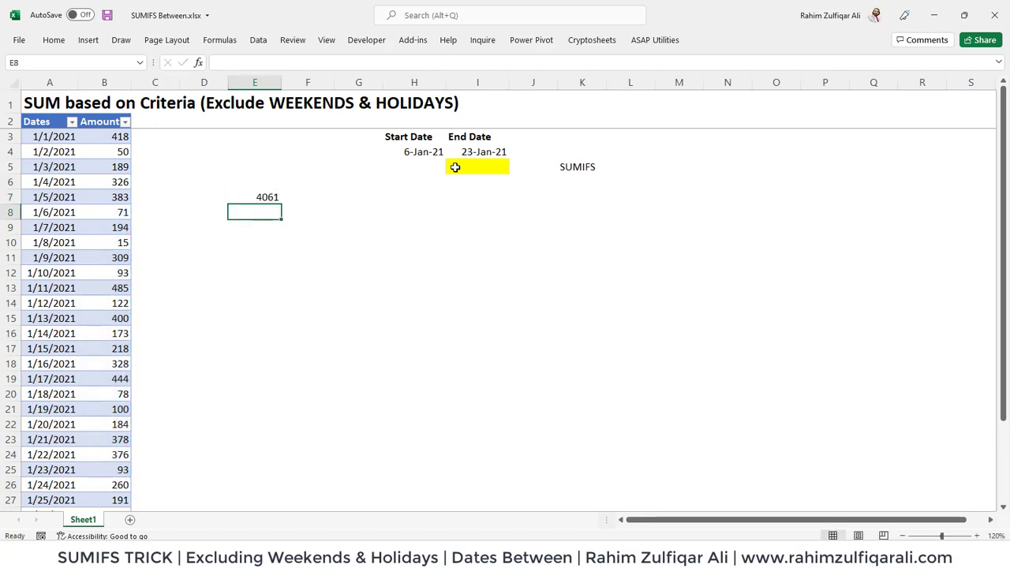
# - Begin a SUMIFS formula in the highlighted cell I5 with the table column Data[Amount] as the sum range
pyautogui.press('Up')
pyautogui.press('Right')
pyautogui.press('Right')
pyautogui.press('Right')
pyautogui.press('Right')
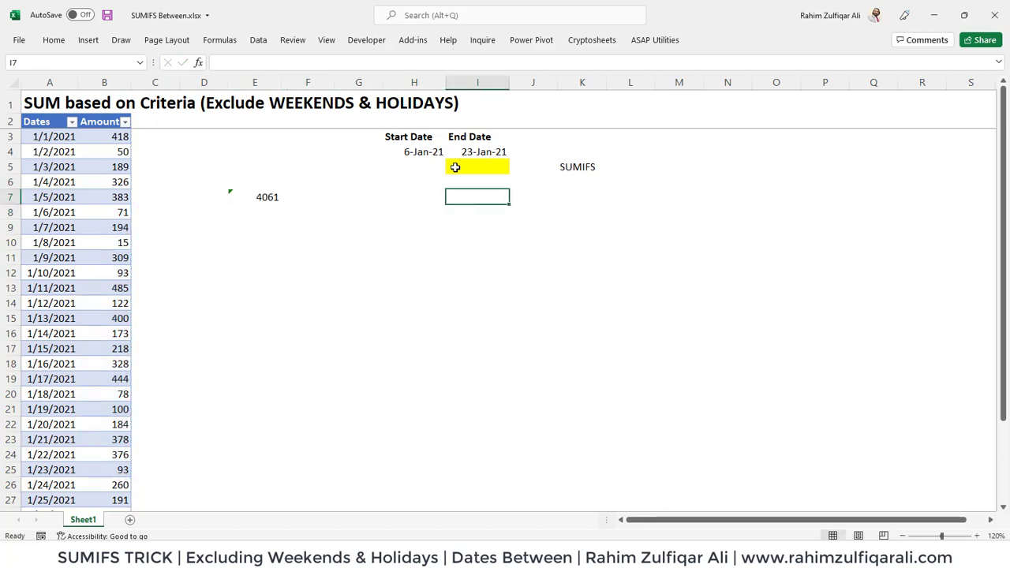
pyautogui.press('Up')
pyautogui.press('Up')
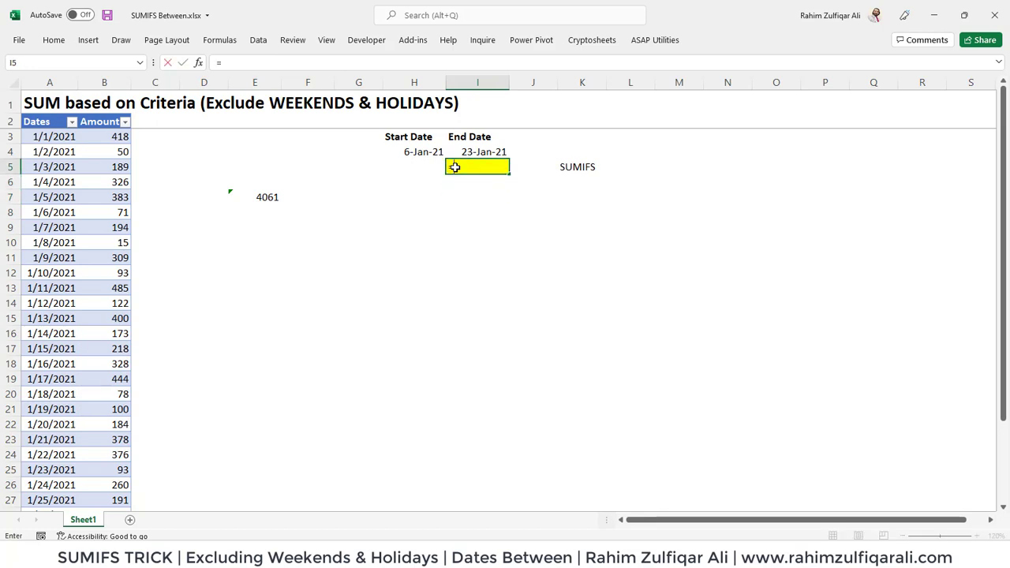
pyautogui.write('=SUMIFS(')
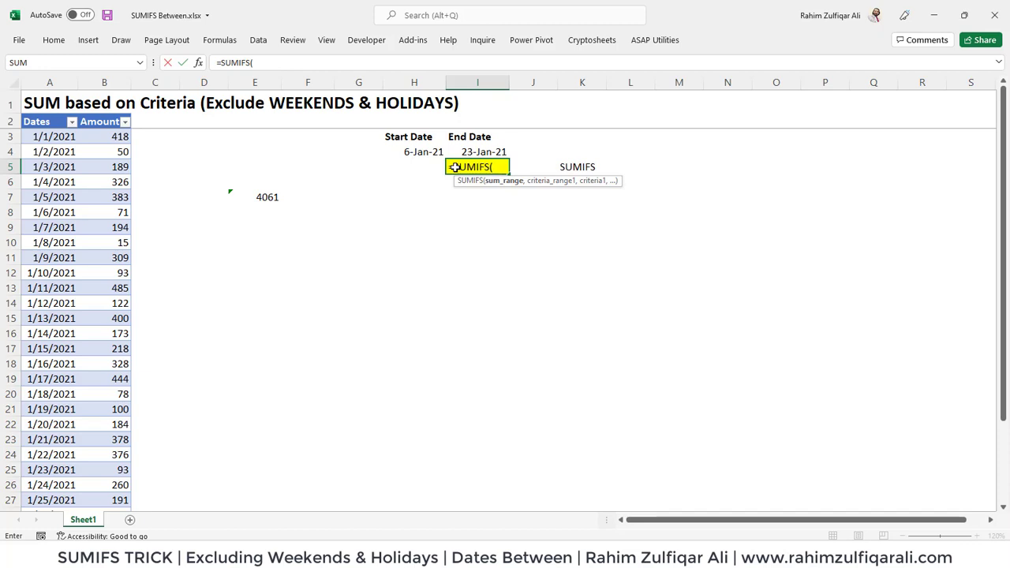
pyautogui.press('Left')
pyautogui.press('Left')
pyautogui.press('Left')
pyautogui.press('Left')
pyautogui.press('Left')
pyautogui.press('Left')
pyautogui.press('Left')
pyautogui.press('Up')
pyautogui.press('Up')
pyautogui.press('Up')
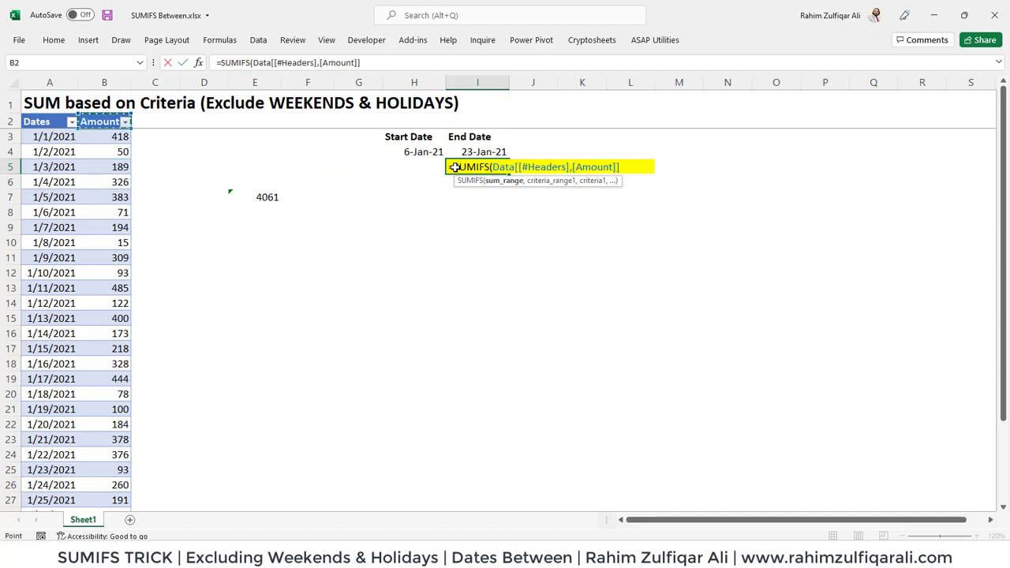
pyautogui.press('Down')
pyautogui.hotkey('ctrl', 'shift', 'Down')
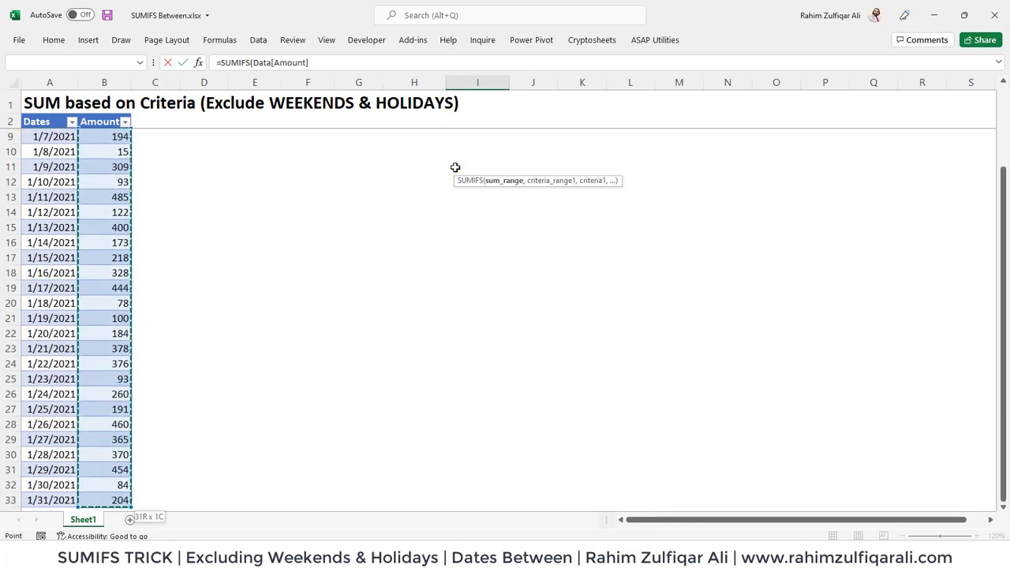
pyautogui.moveTo(1003, 235); pyautogui.dragTo(1006, 229)
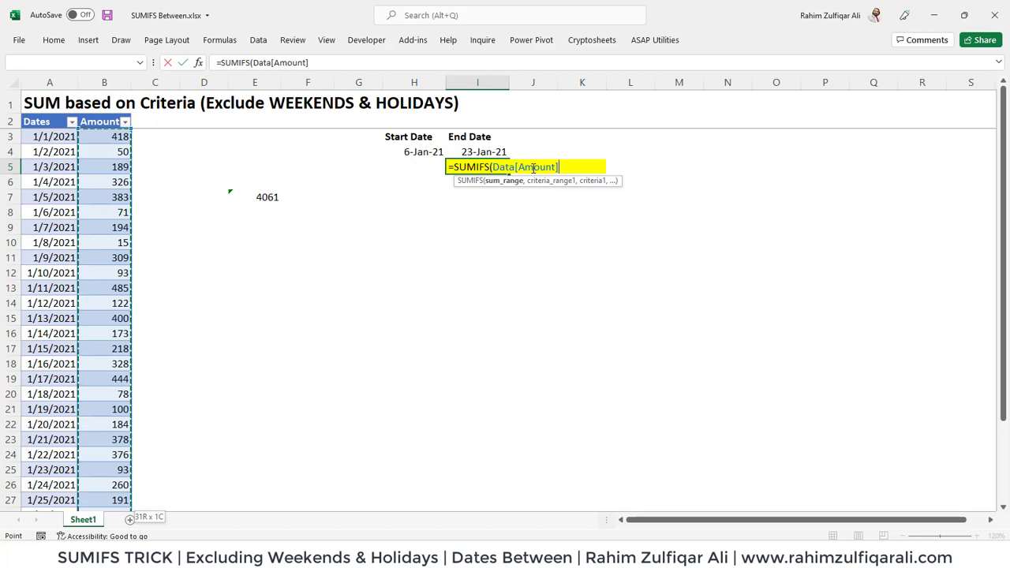
pyautogui.click(568, 164)
pyautogui.write(',')
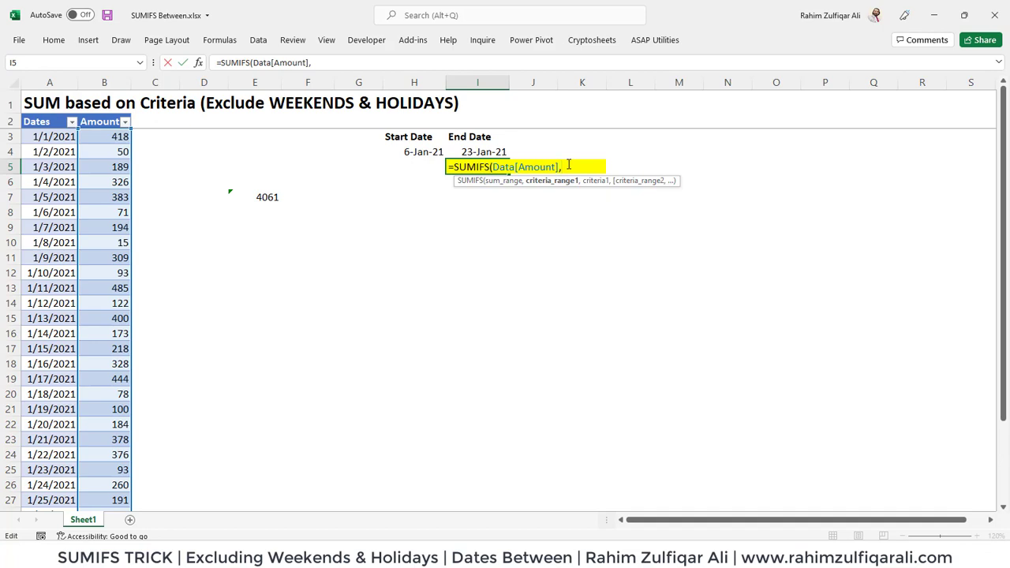
# - Add the first SUMIFS condition, with criteria range Data[Dates] and criterion ">="&$H$4 for the start date
pyautogui.write('DA')
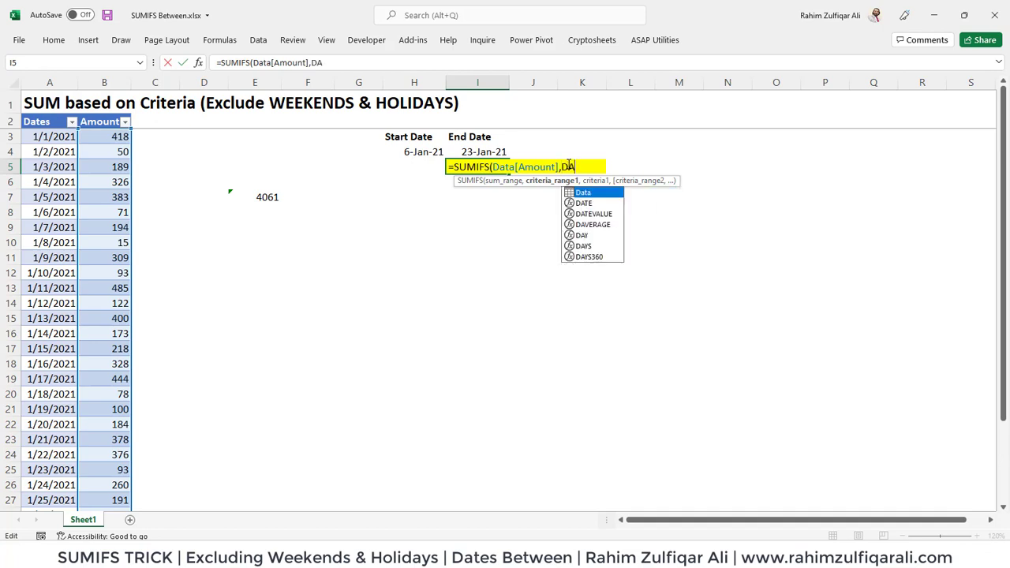
pyautogui.press('Tab')
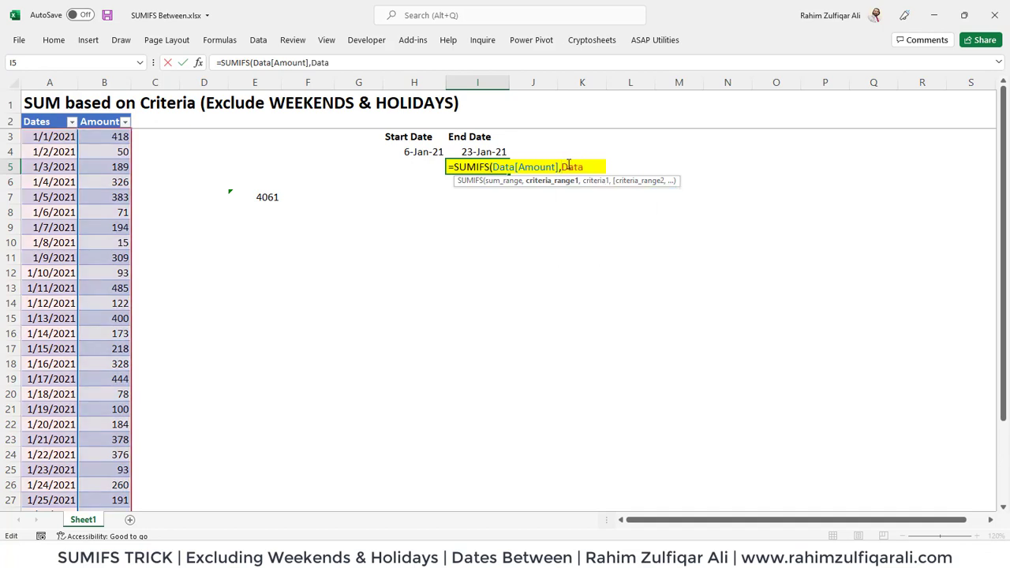
pyautogui.write('[')
pyautogui.press('Down')
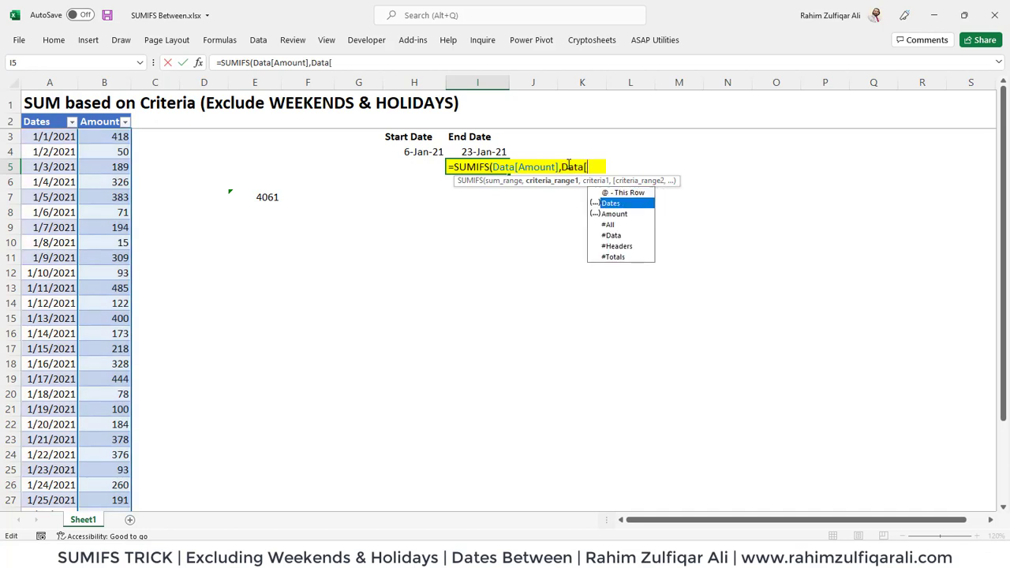
pyautogui.press('Tab')
pyautogui.write(']')
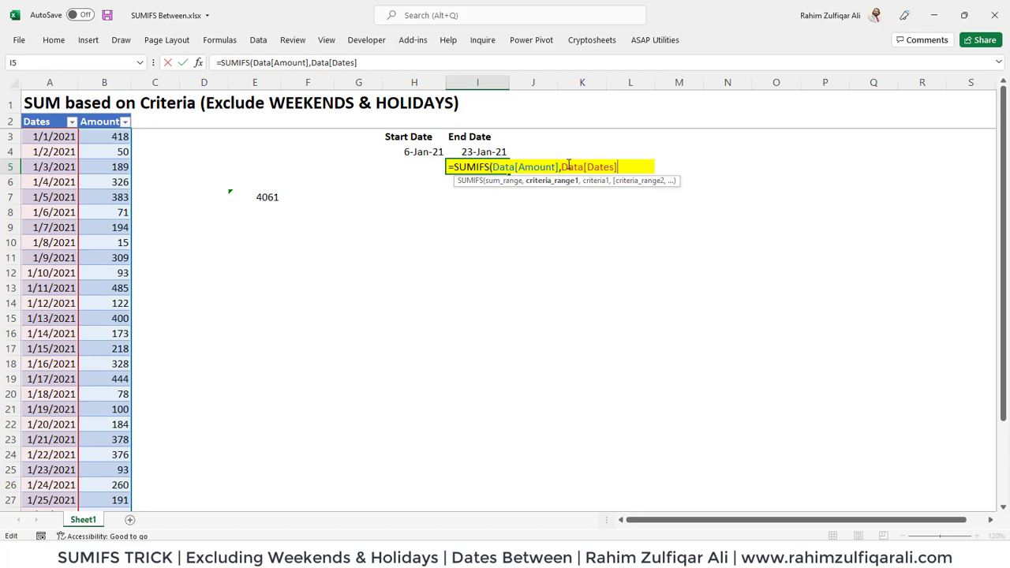
pyautogui.write(',')
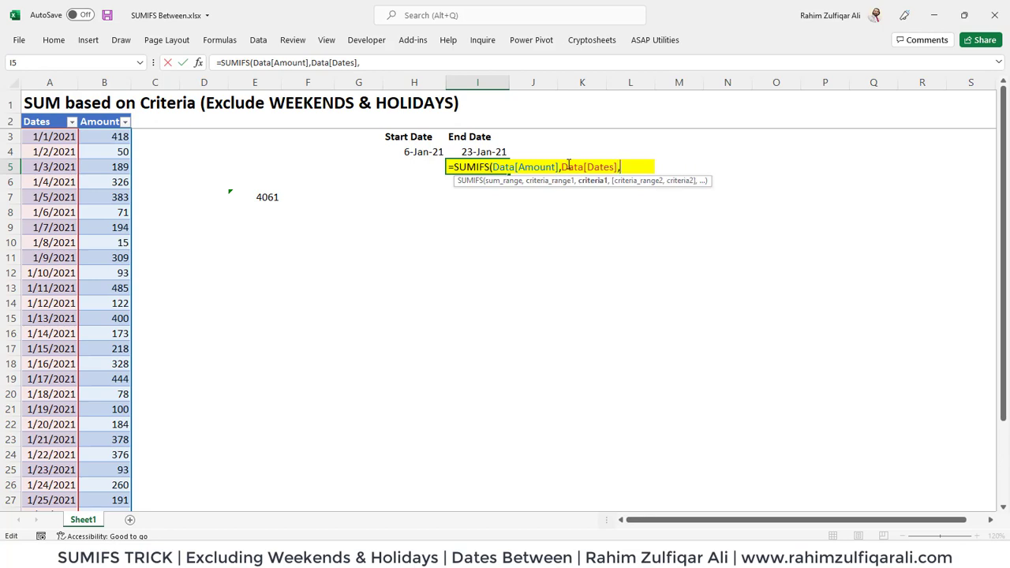
pyautogui.write('">="&')
pyautogui.click(402, 152)
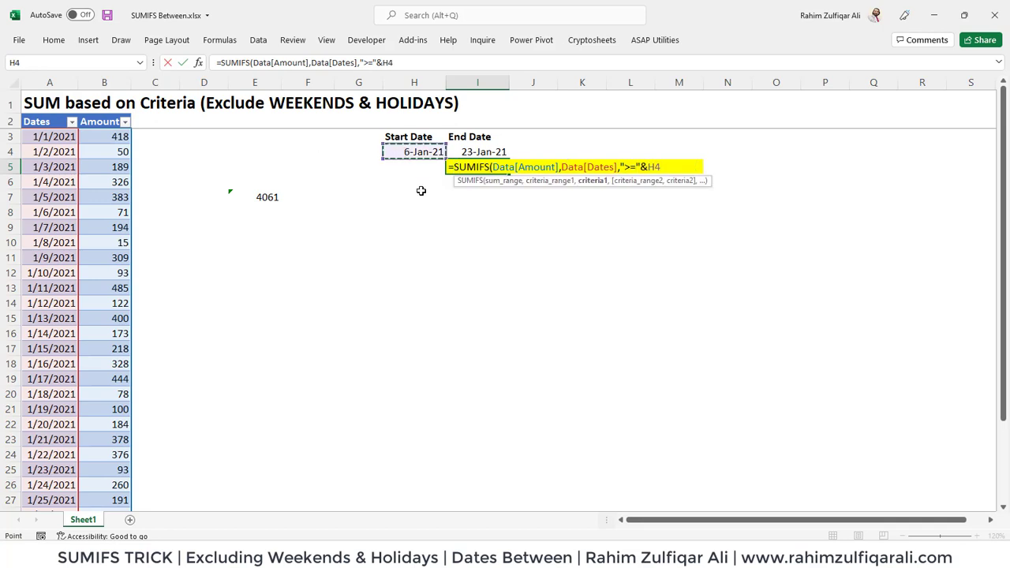
pyautogui.press('F4')
pyautogui.write(',')
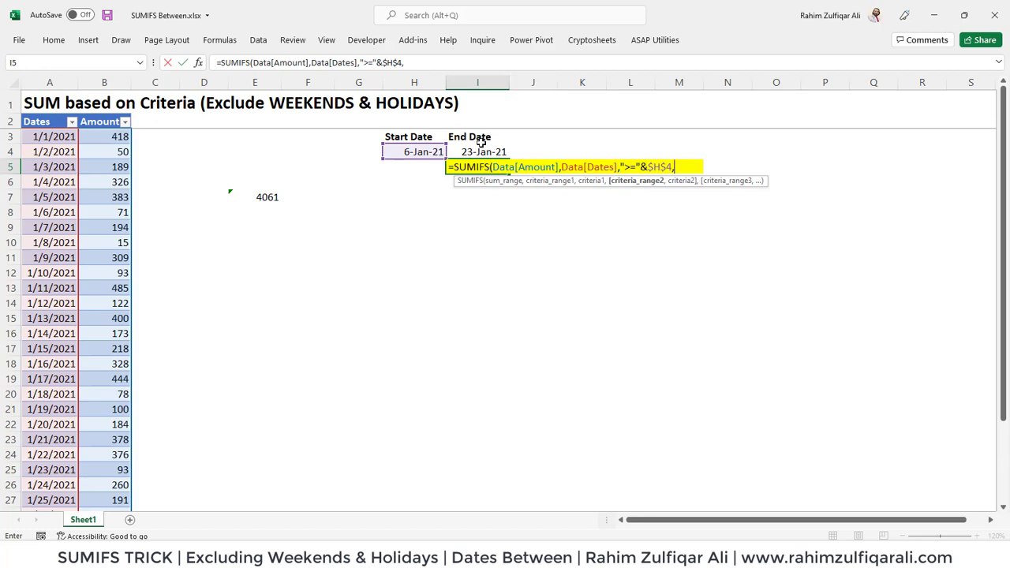
# - Add the second condition, range Data[Dates] with criterion "<="&$I$4 for the end date, and complete the SUMIFS formula in I5
pyautogui.write('Data')
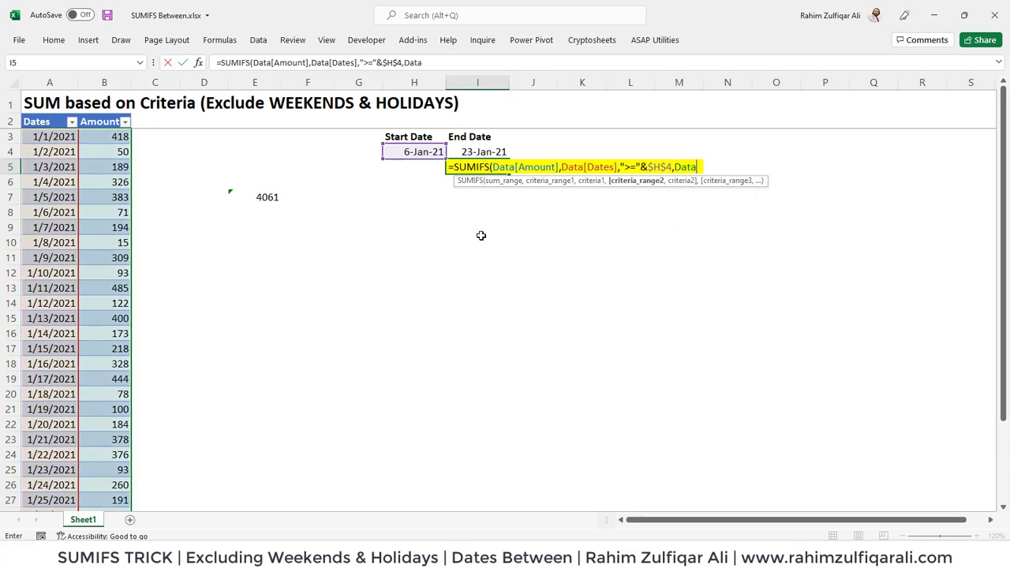
pyautogui.write('[')
pyautogui.press('Down')
pyautogui.press('Tab')
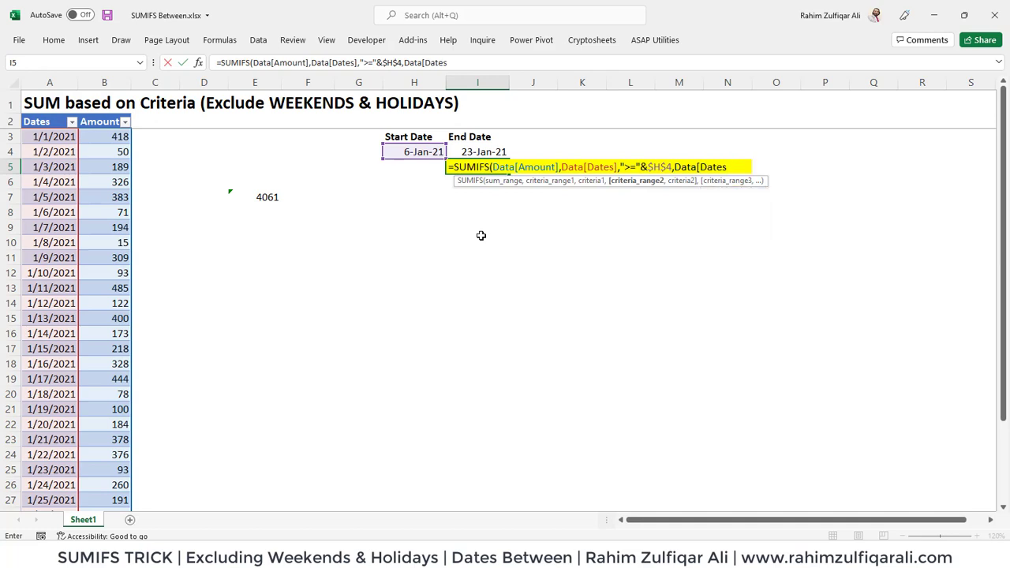
pyautogui.write('],')
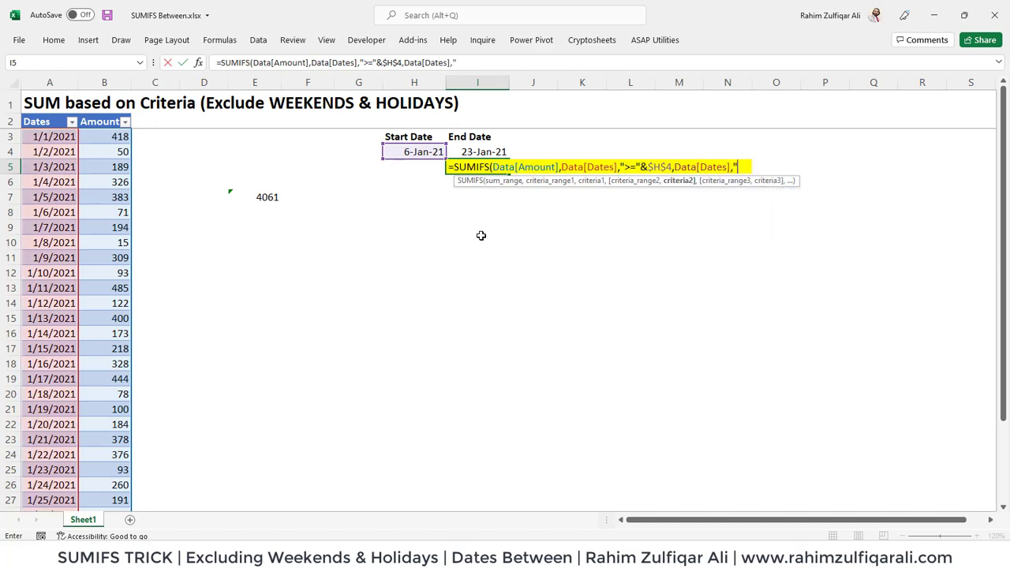
pyautogui.write('"<="&')
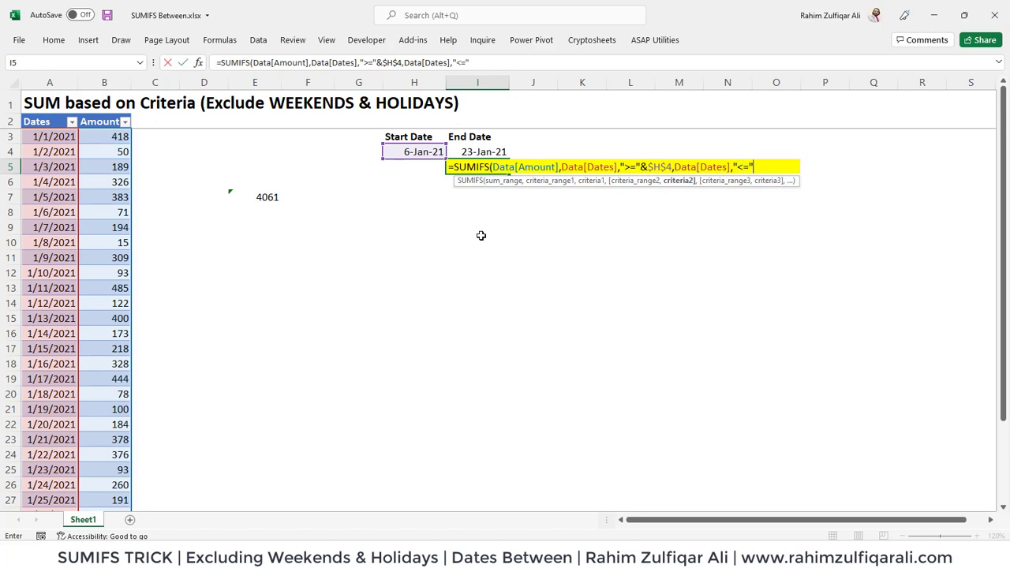
pyautogui.click(483, 151)
pyautogui.press('F4')
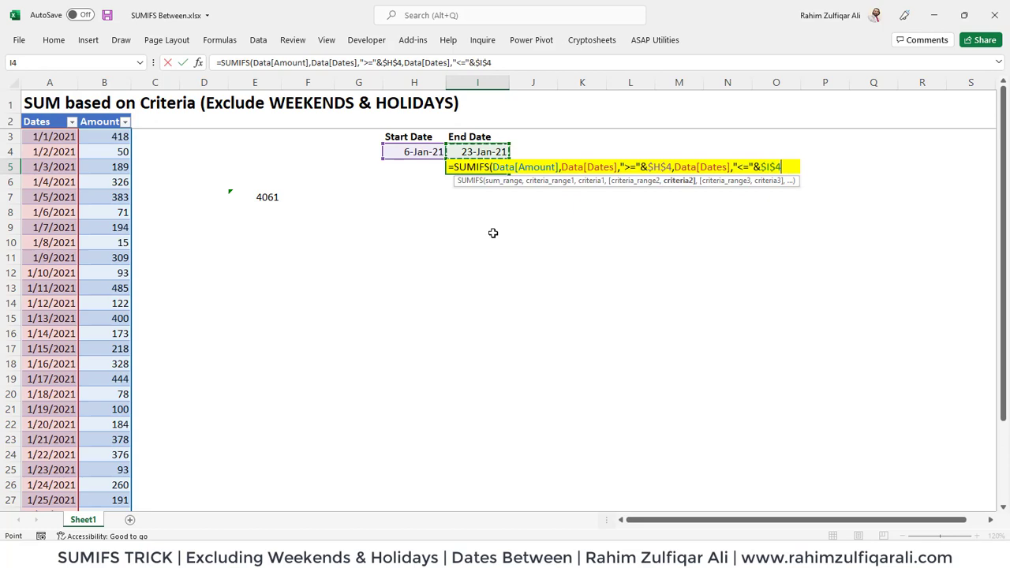
pyautogui.write(')')
pyautogui.press('Return')
pyautogui.press('Up')
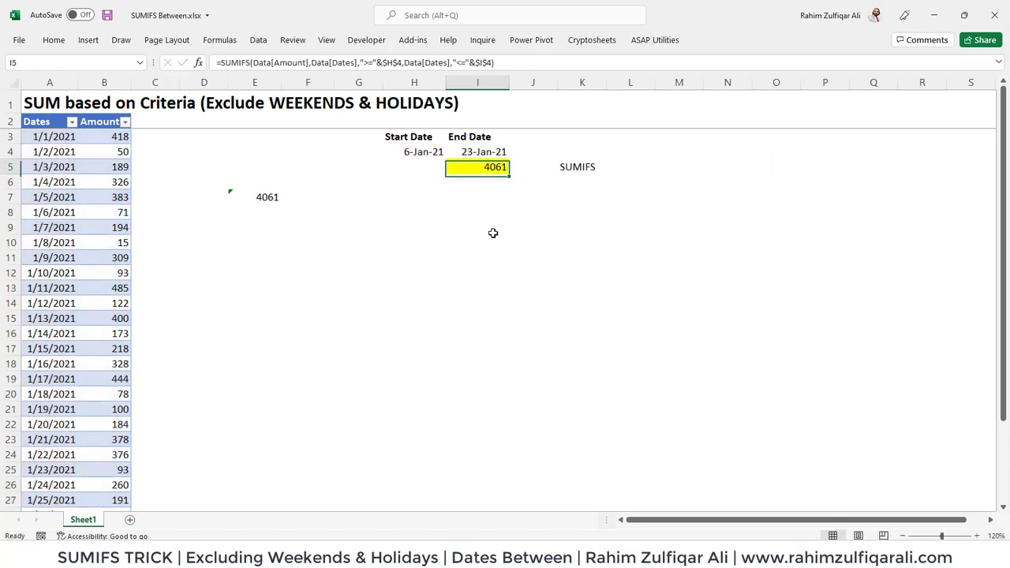
# - Test the SUMIFS formula in I5 by setting the start date in H4 to 1/3/2021
pyautogui.press('Left')
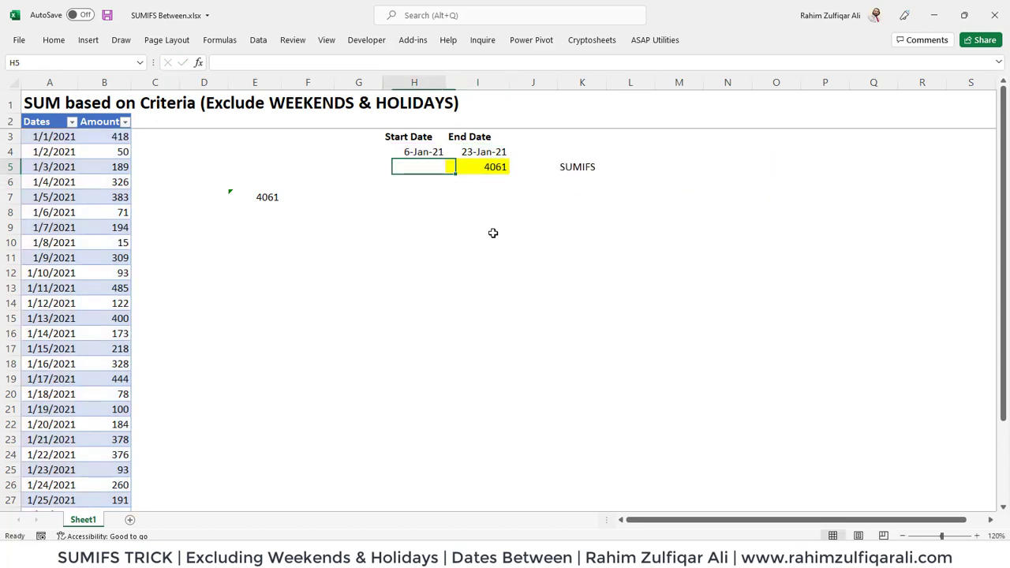
pyautogui.press('Up')
pyautogui.press('F2')
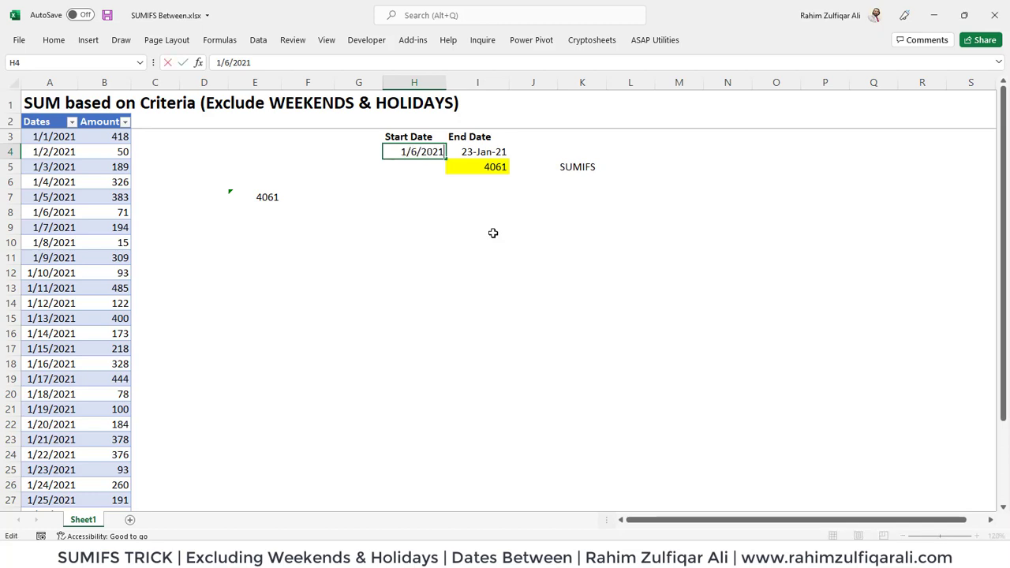
pyautogui.press('Left')
pyautogui.press('Left')
pyautogui.press('Left')
pyautogui.press('Left')
pyautogui.press('Left')
pyautogui.press('Left')
pyautogui.hotkey('shift', 'Right')
pyautogui.write('3')
pyautogui.press('Return')
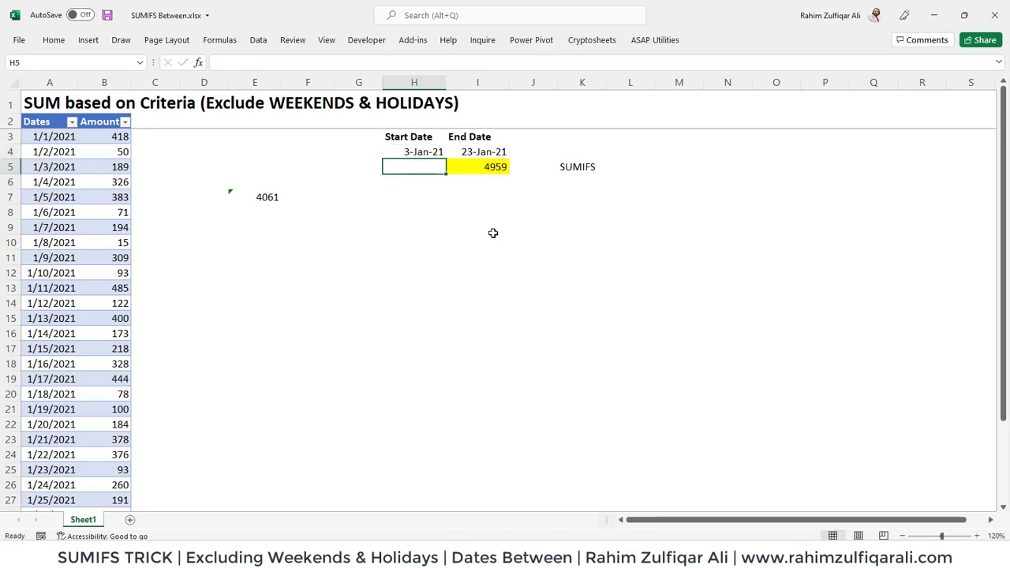
pyautogui.press('Right')
pyautogui.press('Up')
pyautogui.press('Down')
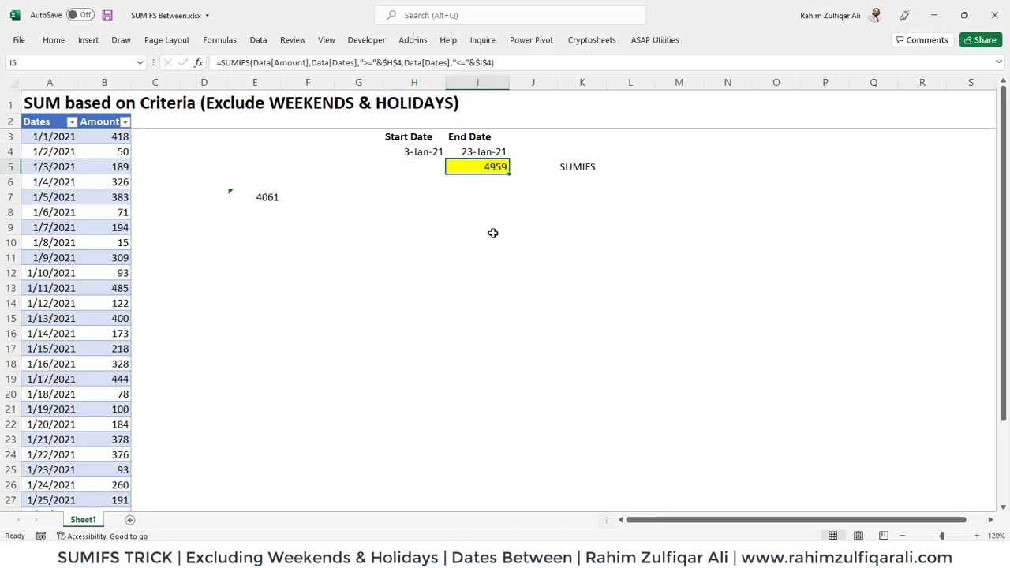
pyautogui.press('F2')
pyautogui.press('Escape')
# - Restore the start date in H4 to 1/6/2021
pyautogui.press('Up')
pyautogui.press('Left')
pyautogui.press('F2')
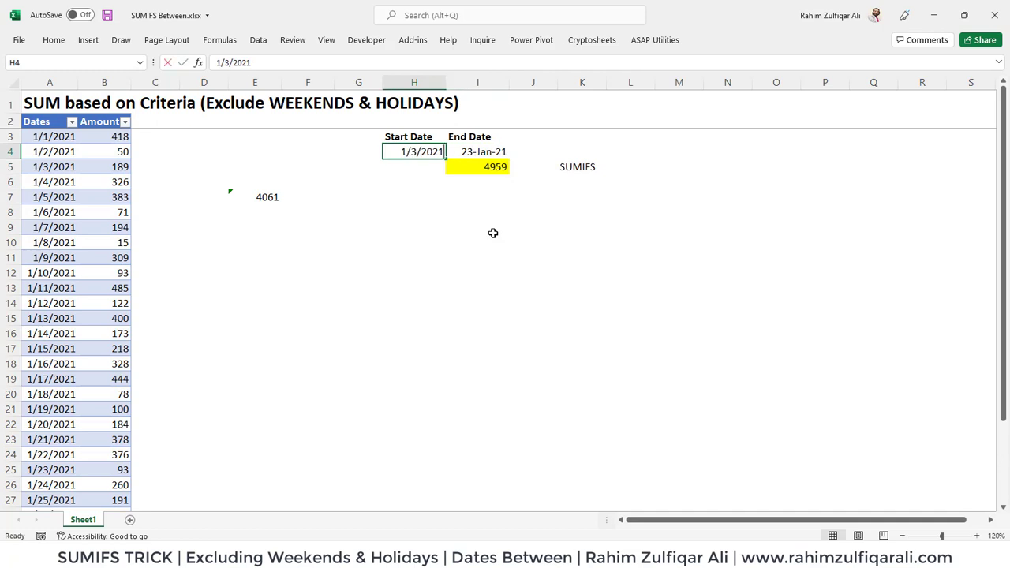
pyautogui.press('Left')
pyautogui.press('Left')
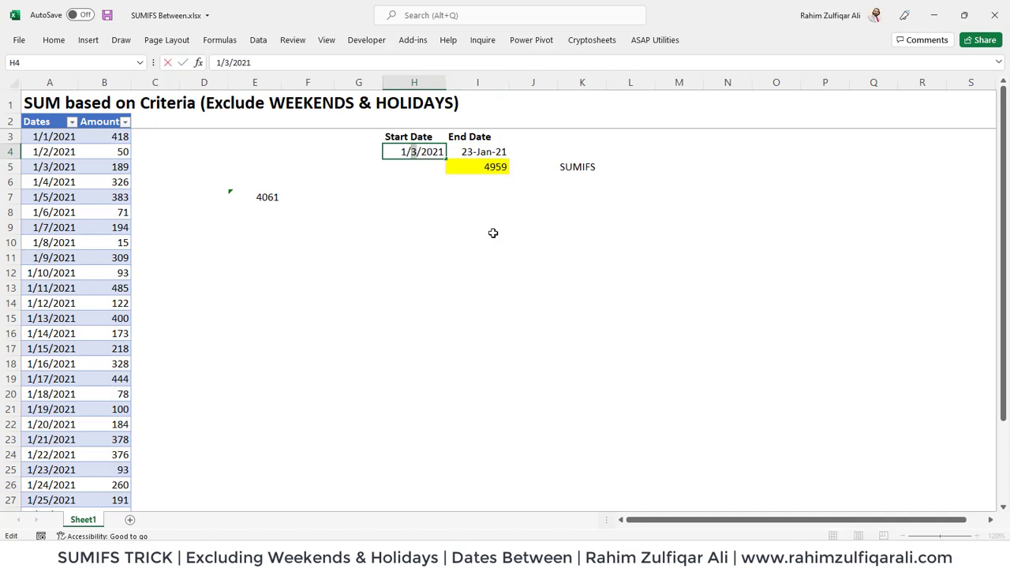
pyautogui.press('BackSpace')
pyautogui.write('6')
pyautogui.press('Return')
# - Compare the plain sum in E7 with the SUMIFS total in I5 and review the start and end dates above it
pyautogui.press('Left')
pyautogui.press('Left')
pyautogui.press('Down')
pyautogui.press('Down')
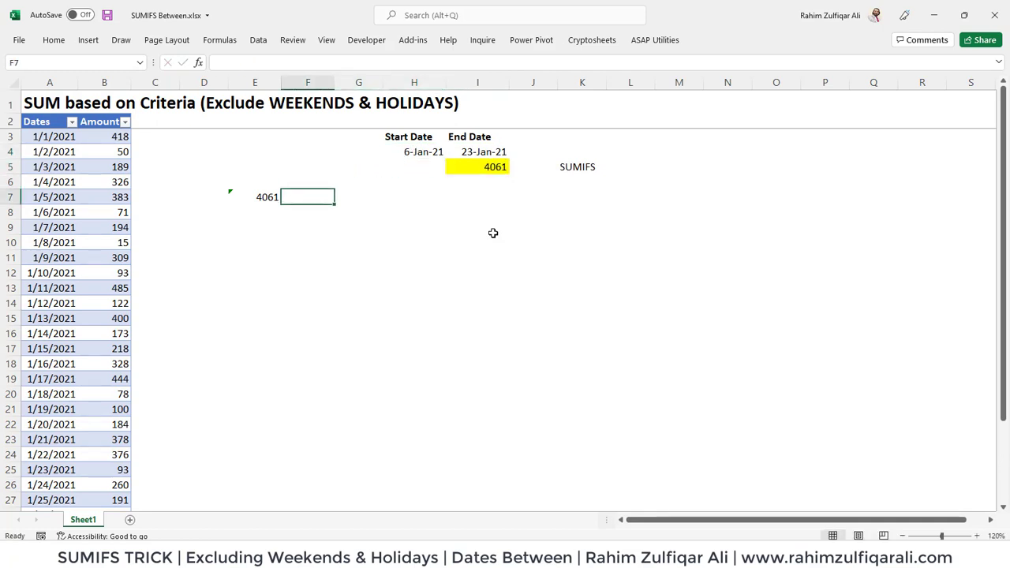
pyautogui.press('Left')
pyautogui.press('Right')
pyautogui.press('Right')
pyautogui.press('Right')
pyautogui.press('Right')
pyautogui.press('Up')
pyautogui.press('Up')
pyautogui.press('Up')
pyautogui.press('Down')
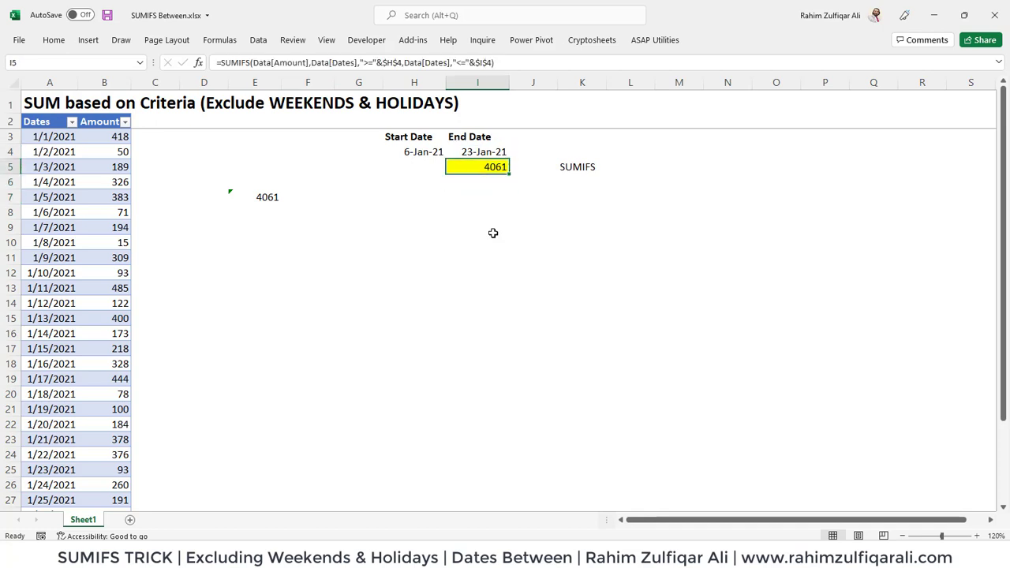
pyautogui.press('Up')
pyautogui.press('Left')
pyautogui.press('Right')
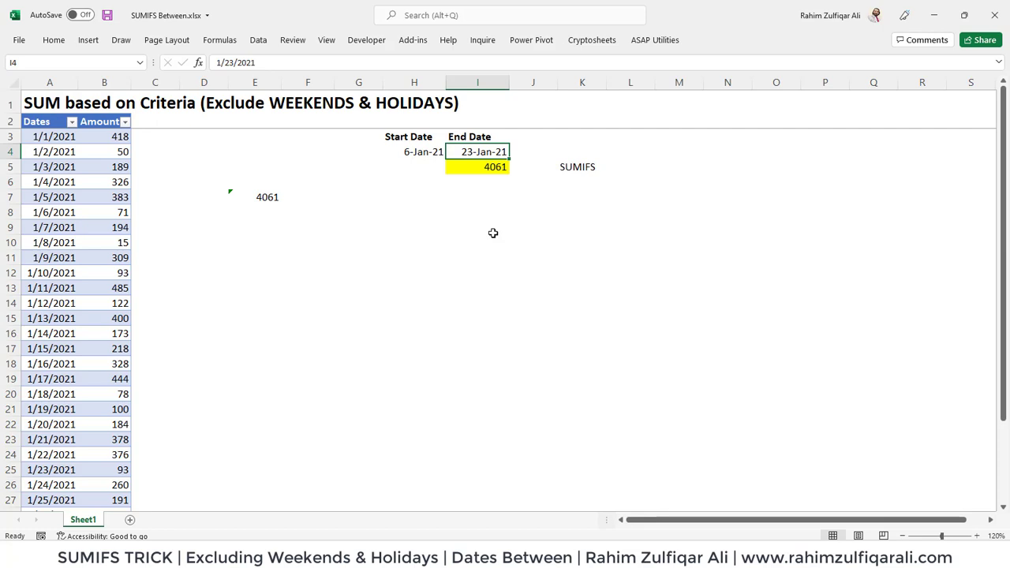
pyautogui.press('Down')
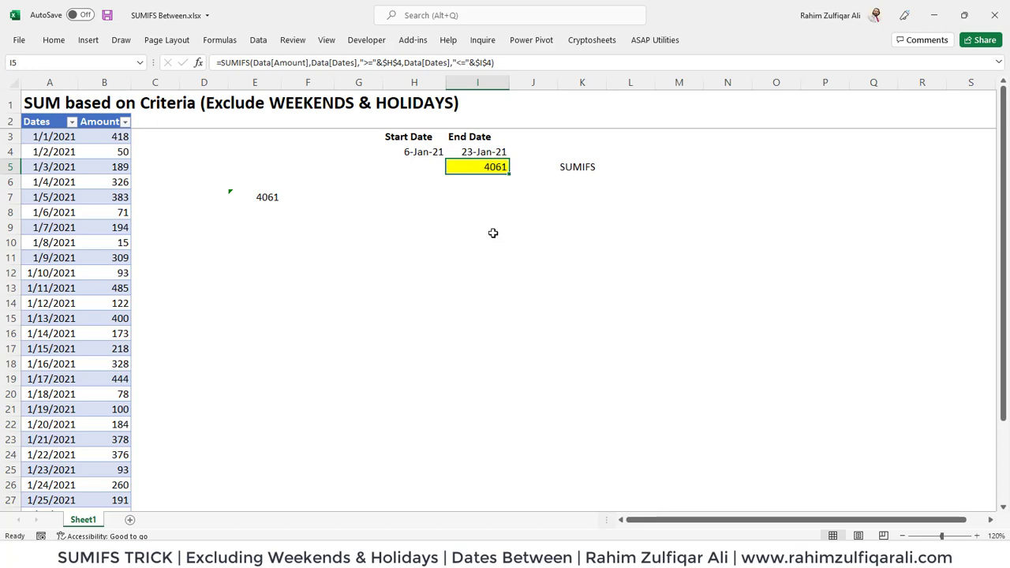
# - Add a table column headed Weekday in C2, directly beside the Amount column
pyautogui.press('Left')
pyautogui.press('Left')
pyautogui.press('Left')
pyautogui.press('Left')
pyautogui.press('Left')
pyautogui.press('Left')
pyautogui.press('Up')
pyautogui.press('Up')
pyautogui.press('Up')
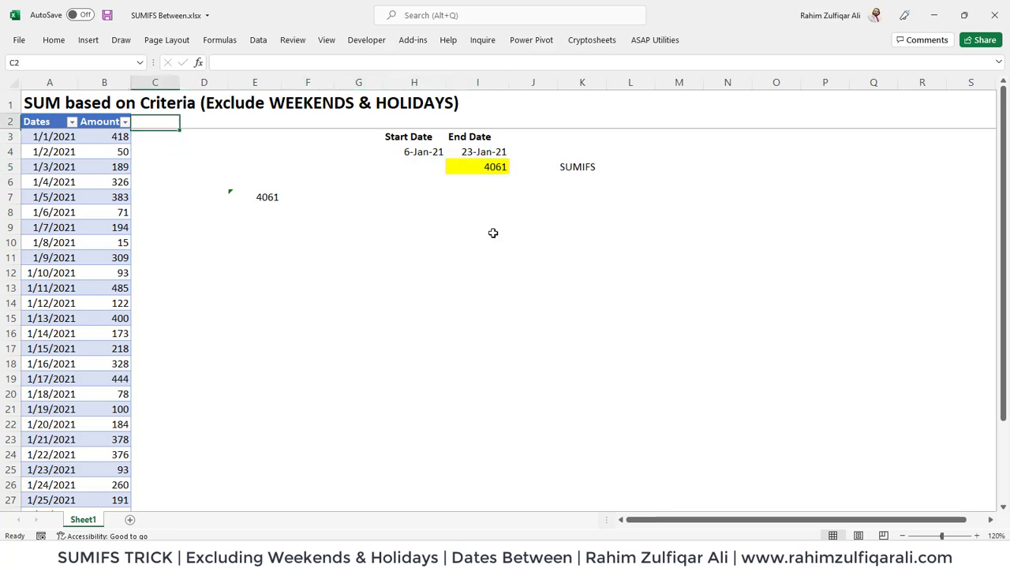
pyautogui.write('Weekday')
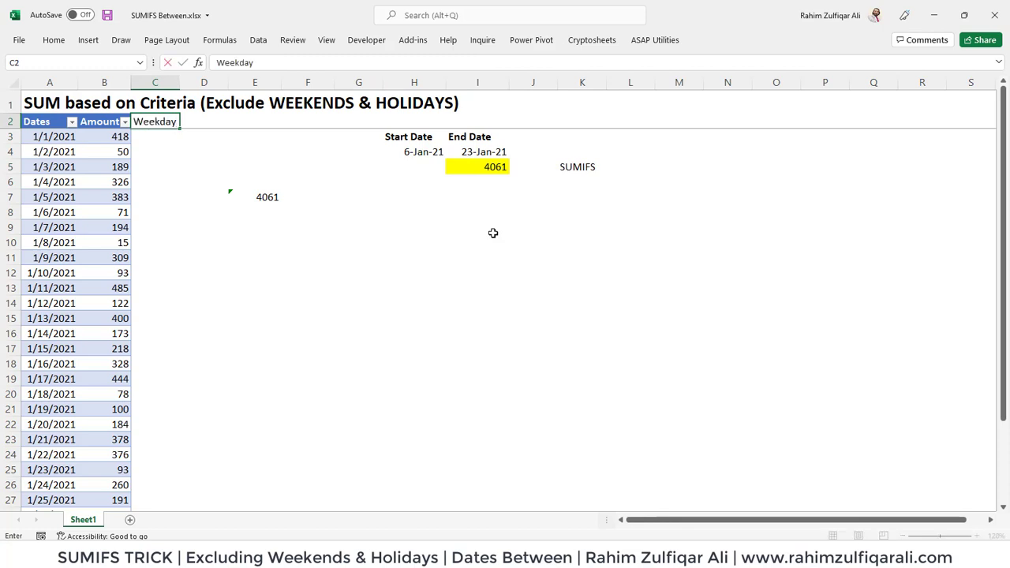
pyautogui.press('Return')
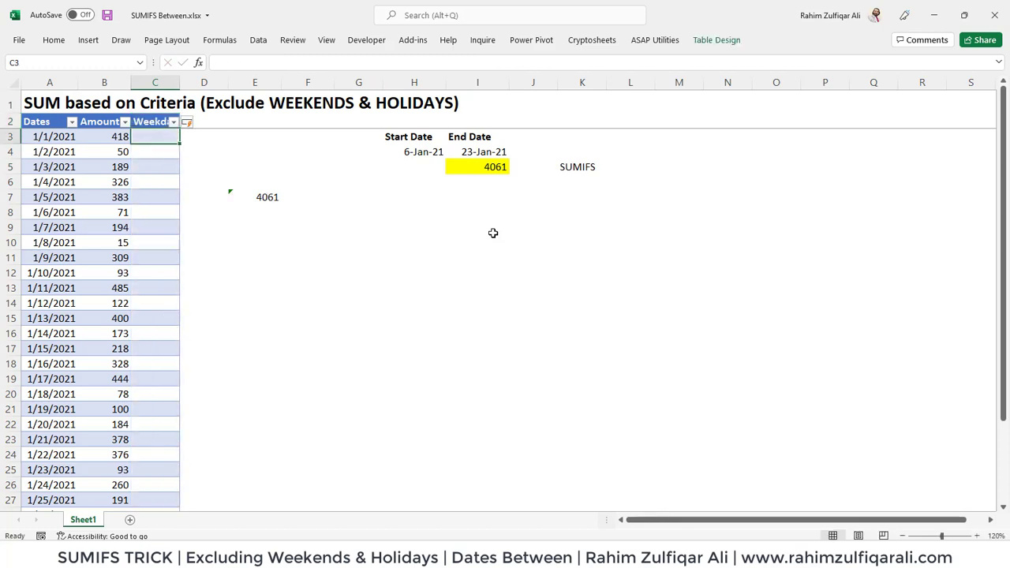
pyautogui.write('=week')
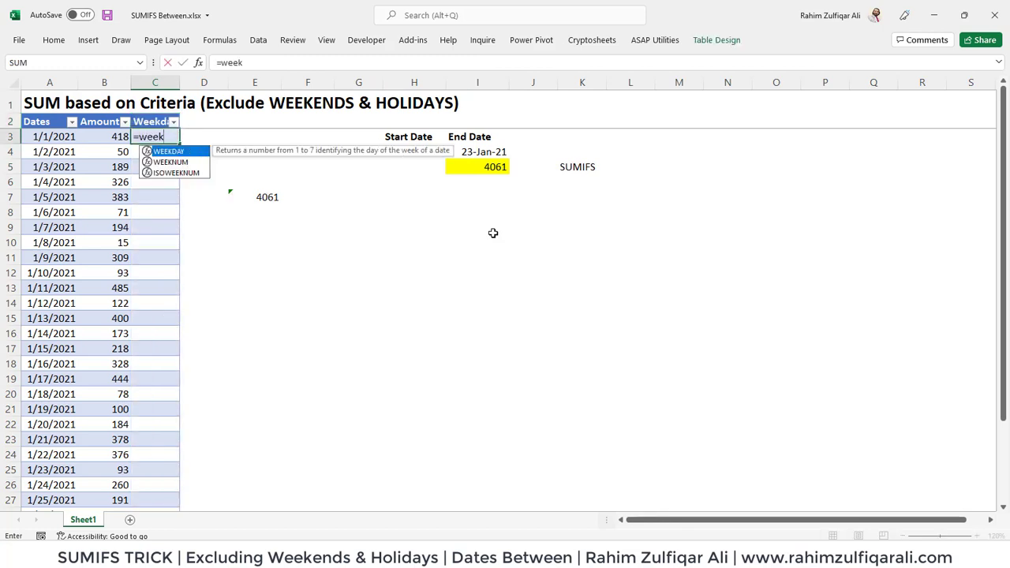
pyautogui.press('Tab')
pyautogui.press('Left')
pyautogui.press('Left')
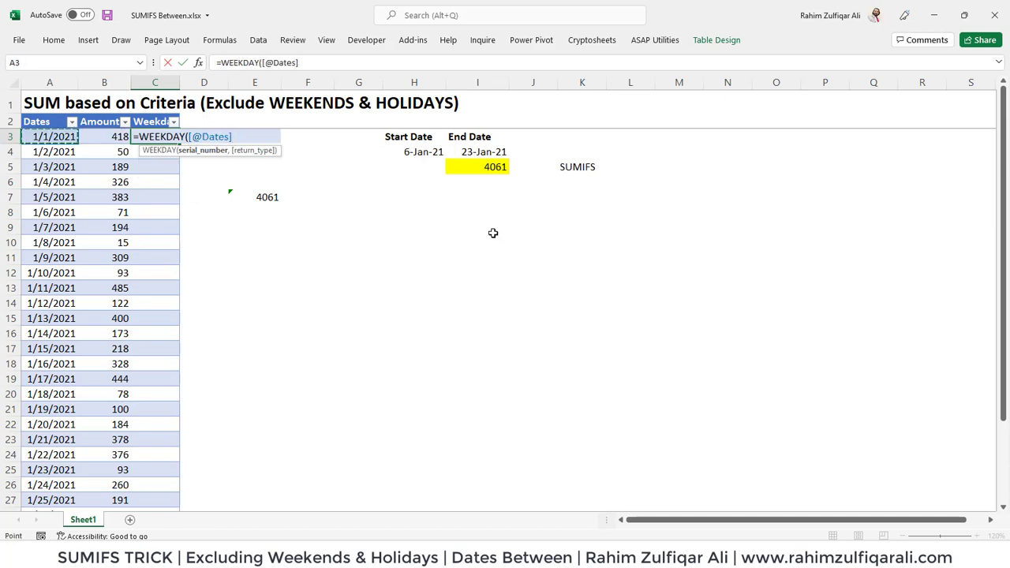
pyautogui.write(',')
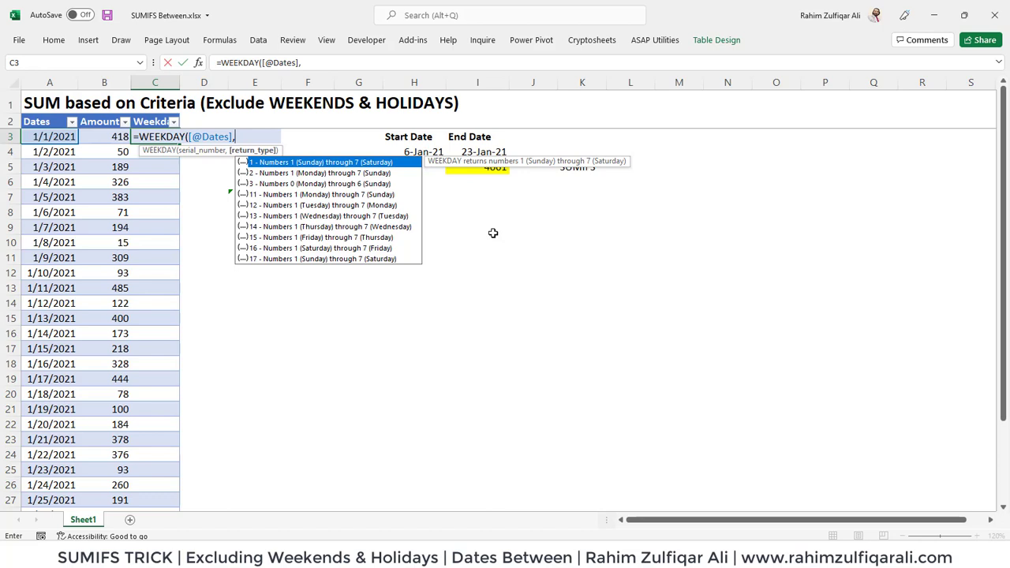
pyautogui.write('2)')
pyautogui.press('Return')
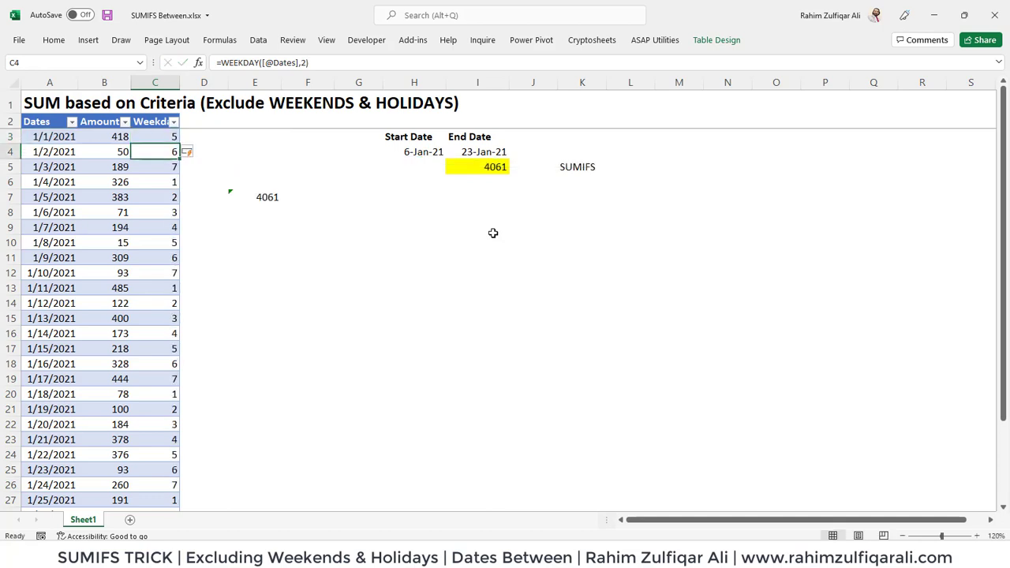
# - Examine the weekday numbers beside their dates, especially the weekend rows 1/9/2021 and 1/10/2021
pyautogui.press('Down')
pyautogui.press('Down')
pyautogui.press('Down')
pyautogui.press('Down')
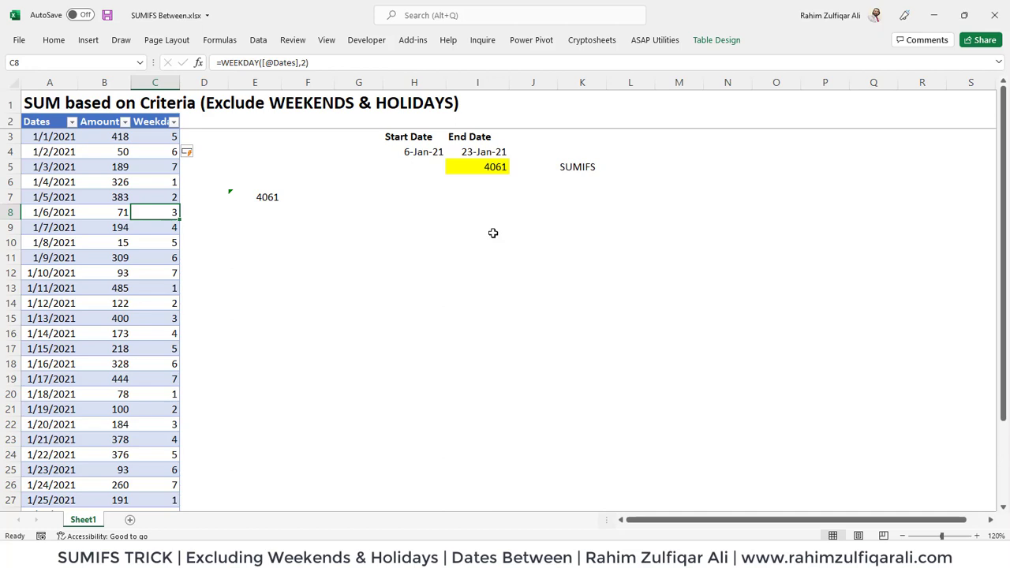
pyautogui.press('Left')
pyautogui.press('Left')
pyautogui.press('Right')
pyautogui.press('Right')
pyautogui.press('Down')
pyautogui.press('Down')
pyautogui.press('Down')
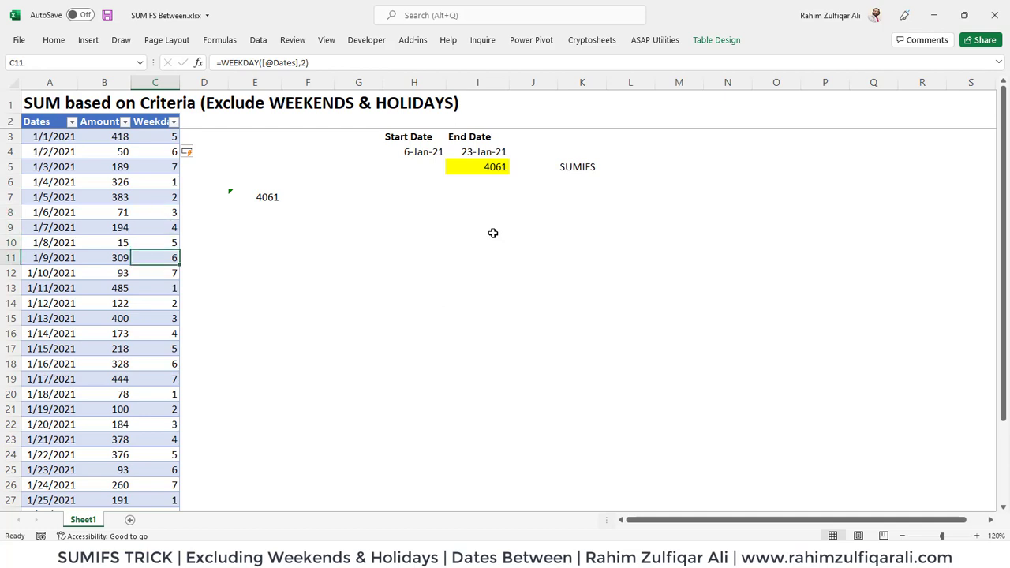
pyautogui.press('Left')
pyautogui.press('Left')
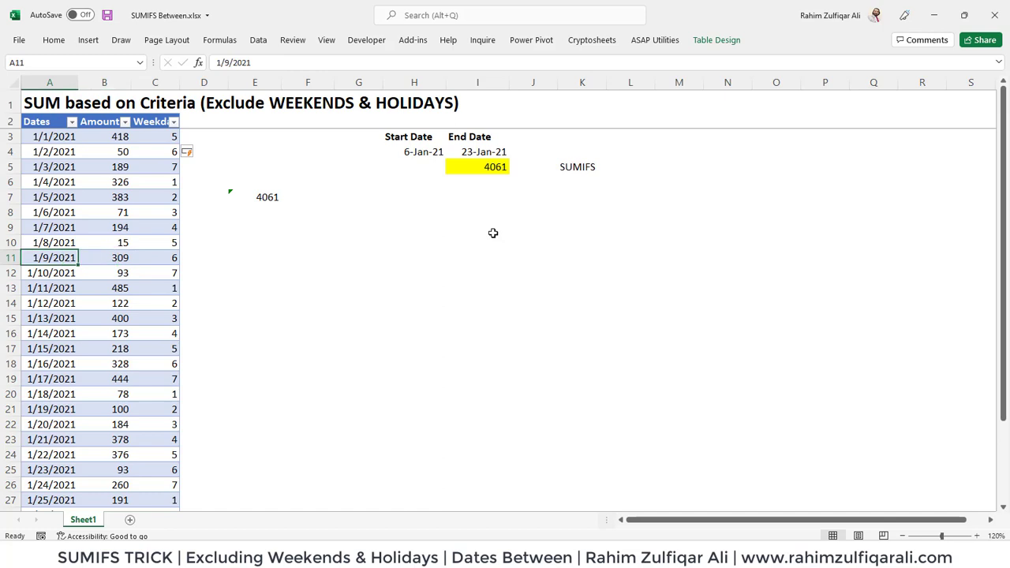
pyautogui.press('Right')
pyautogui.press('Right')
pyautogui.press('Right')
pyautogui.press('Left')
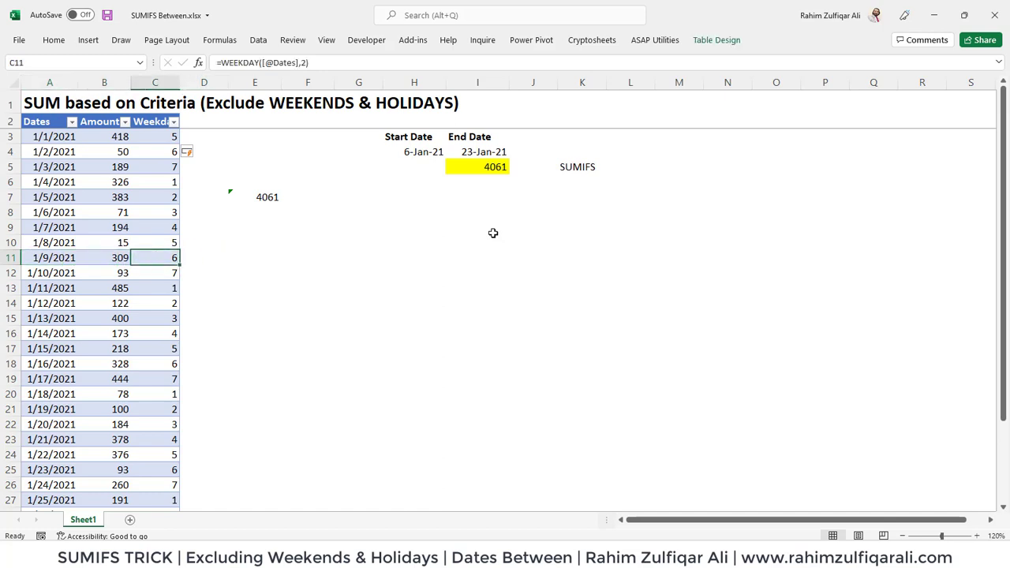
pyautogui.press('Down')
pyautogui.press('Left')
pyautogui.press('Left')
pyautogui.press('Right')
pyautogui.press('Right')
pyautogui.press('Right')
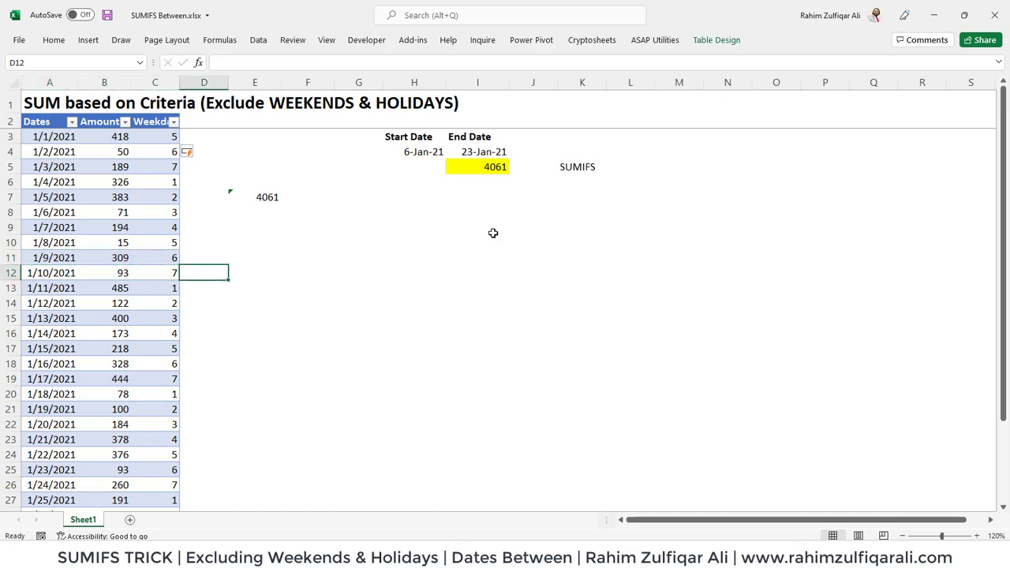
pyautogui.press('Left')
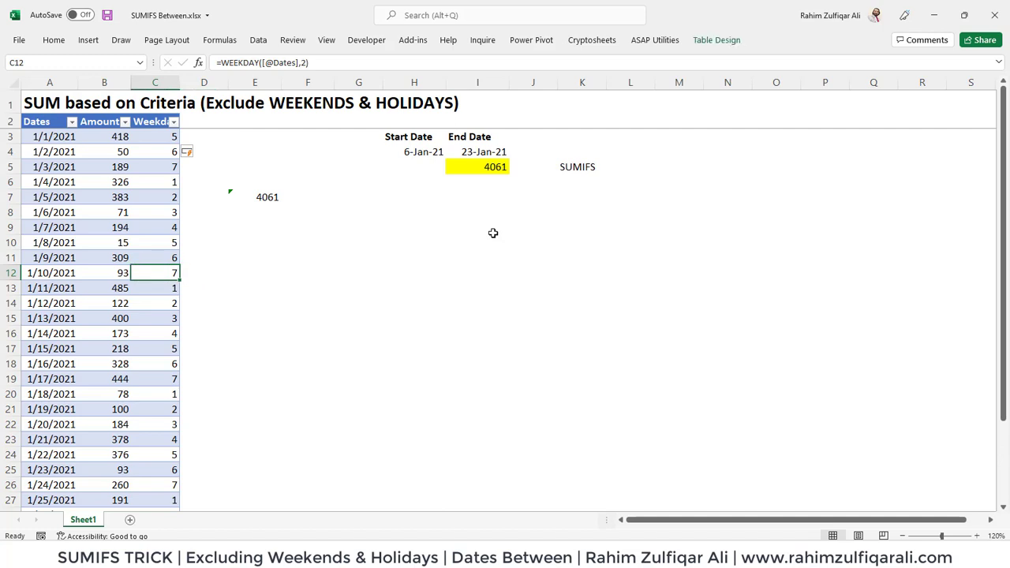
pyautogui.press('Up')
pyautogui.press('Down')
pyautogui.press('Up')
pyautogui.press('Up')
pyautogui.press('Up')
pyautogui.press('Up')
pyautogui.press('Up')
pyautogui.press('Up')
pyautogui.press('Down')
pyautogui.press('Down')
pyautogui.press('Down')
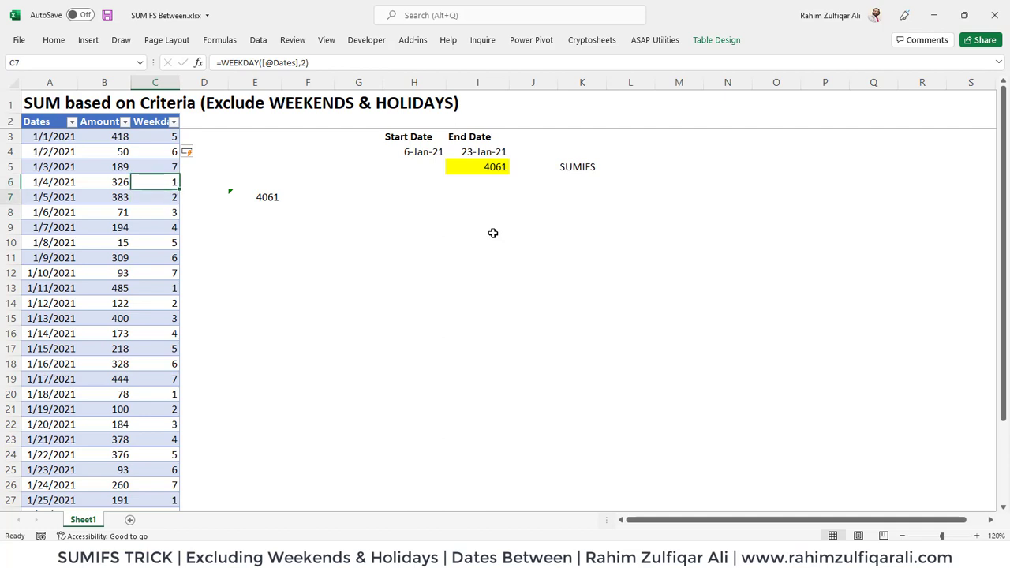
# - Insert Data[Weekday] as the first criteria range in the SUMIFS formula in I5, directly after Data[Amount]
pyautogui.press('Right')
pyautogui.press('Right')
pyautogui.press('Right')
pyautogui.press('Right')
pyautogui.press('Right')
pyautogui.press('Right')
pyautogui.press('Up')
pyautogui.press('Up')
pyautogui.press('Up')
pyautogui.press('Up')
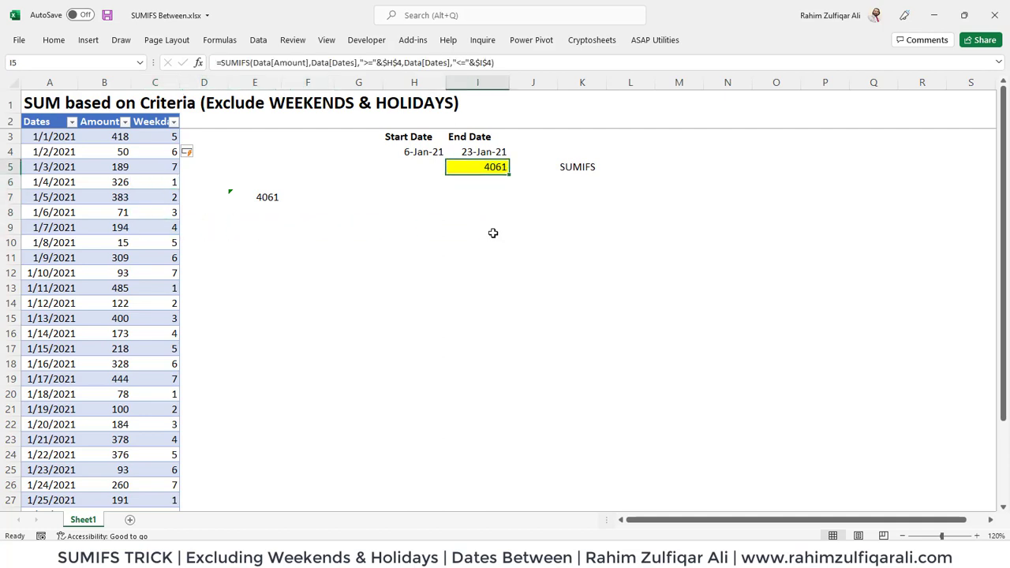
pyautogui.press('Up')
pyautogui.press('Down')
pyautogui.press('F2')
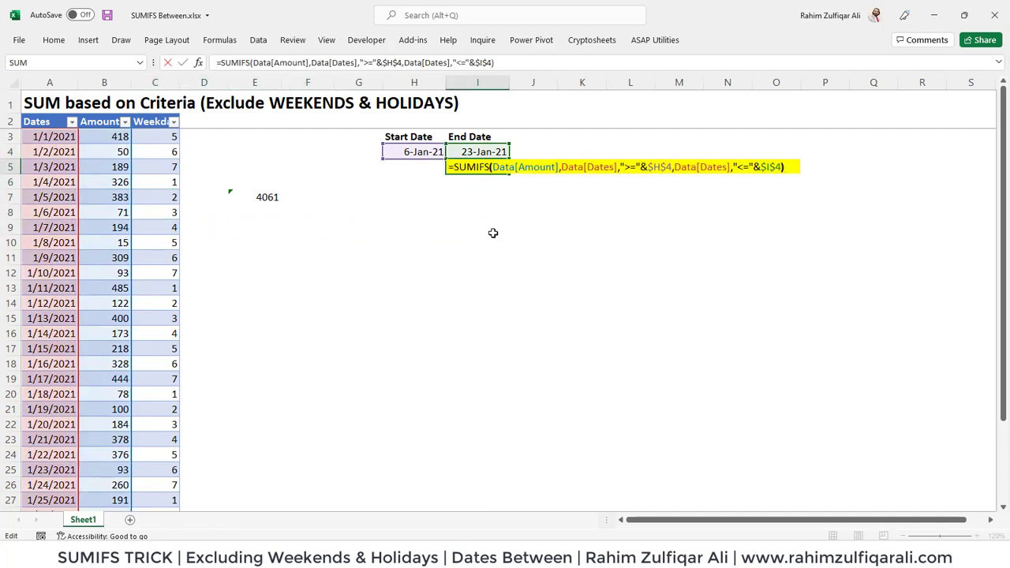
pyautogui.press('Left')
pyautogui.press('Left')
pyautogui.press('Left')
pyautogui.press('Left')
pyautogui.press('Left')
pyautogui.press('Left')
pyautogui.press('Left')
pyautogui.press('Left')
pyautogui.press('Left')
pyautogui.press('Left')
pyautogui.press('Left')
pyautogui.press('Left')
pyautogui.press('Left')
pyautogui.press('Left')
pyautogui.press('Left')
pyautogui.press('Left')
pyautogui.press('Left')
pyautogui.press('Left')
pyautogui.press('Left')
pyautogui.press('Left')
pyautogui.press('Left')
pyautogui.press('Left')
pyautogui.press('Left')
pyautogui.press('Left')
pyautogui.press('Left')
pyautogui.press('Left')
pyautogui.press('Left')
pyautogui.press('Left')
pyautogui.press('Left')
pyautogui.press('Left')
pyautogui.press('Left')
pyautogui.press('Left')
pyautogui.press('Left')
pyautogui.press('Left')
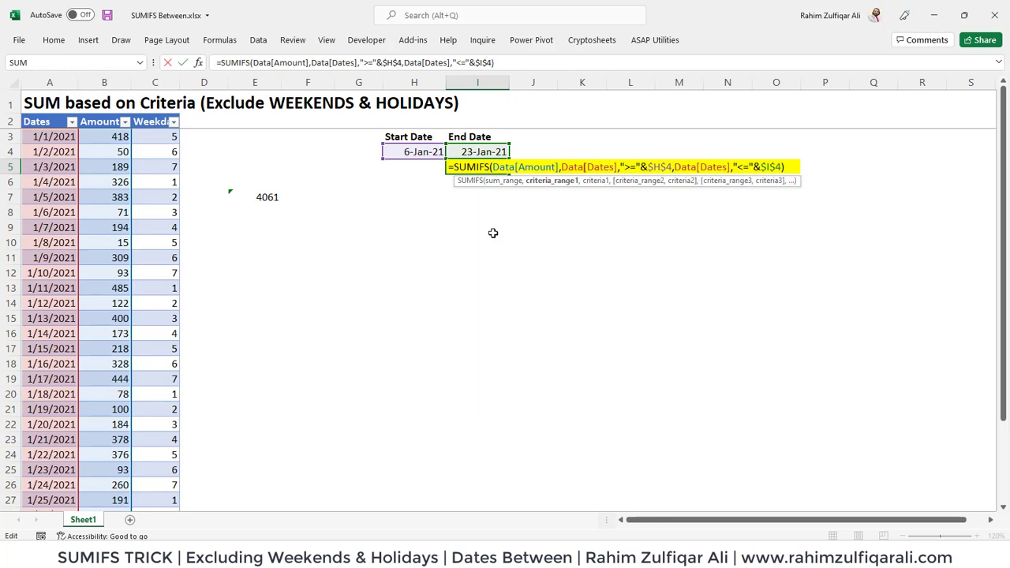
pyautogui.press('Right')
pyautogui.press('Right')
pyautogui.write('data')
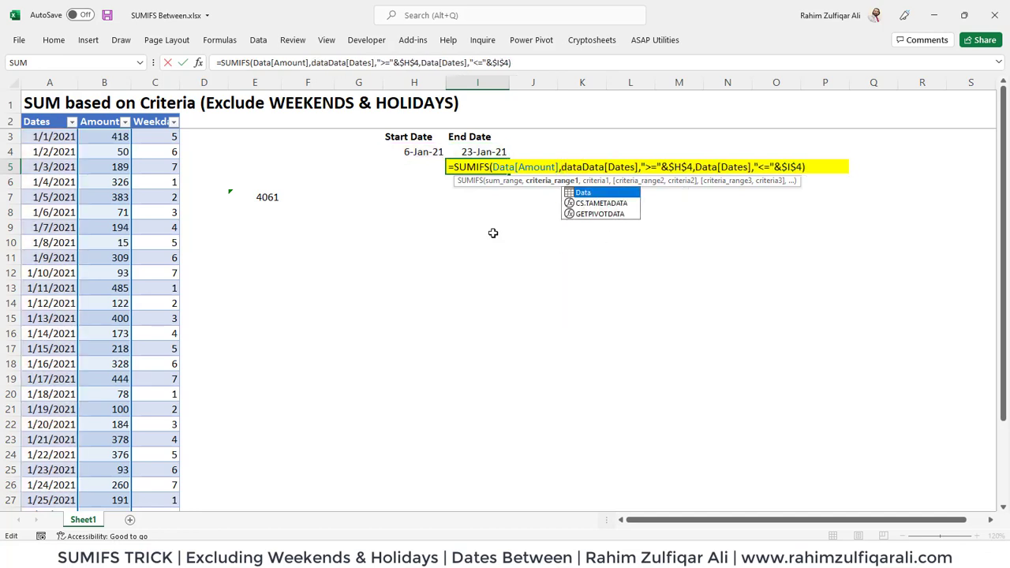
pyautogui.press('Tab')
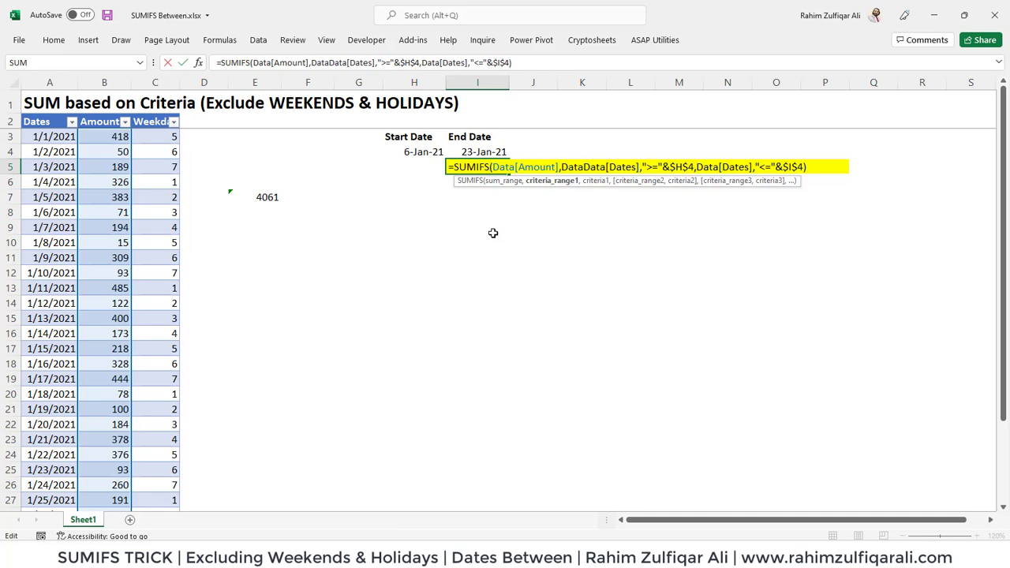
pyautogui.write('[')
pyautogui.press('Down')
pyautogui.press('Down')
pyautogui.press('Down')
pyautogui.press('Tab')
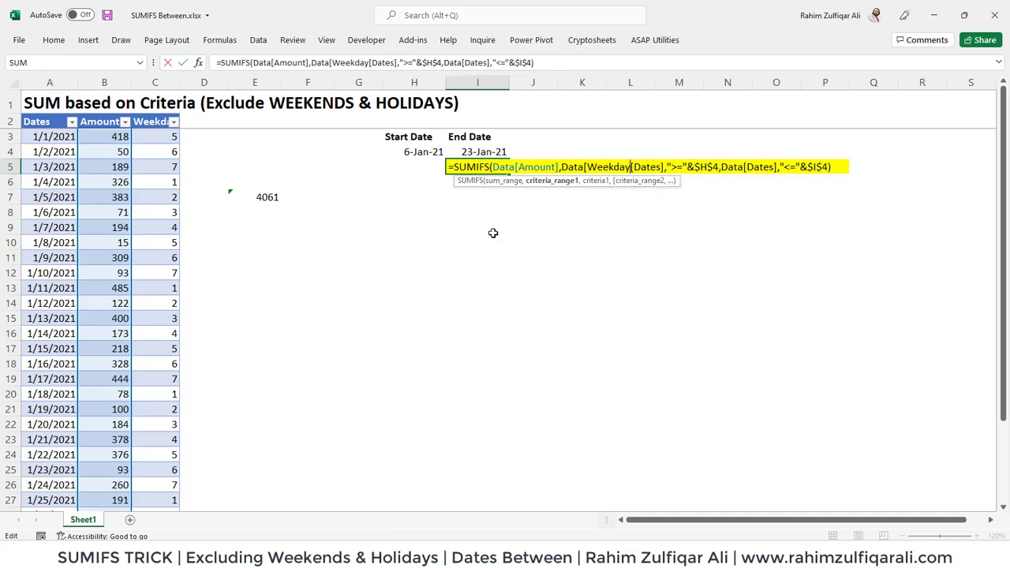
pyautogui.write('],')
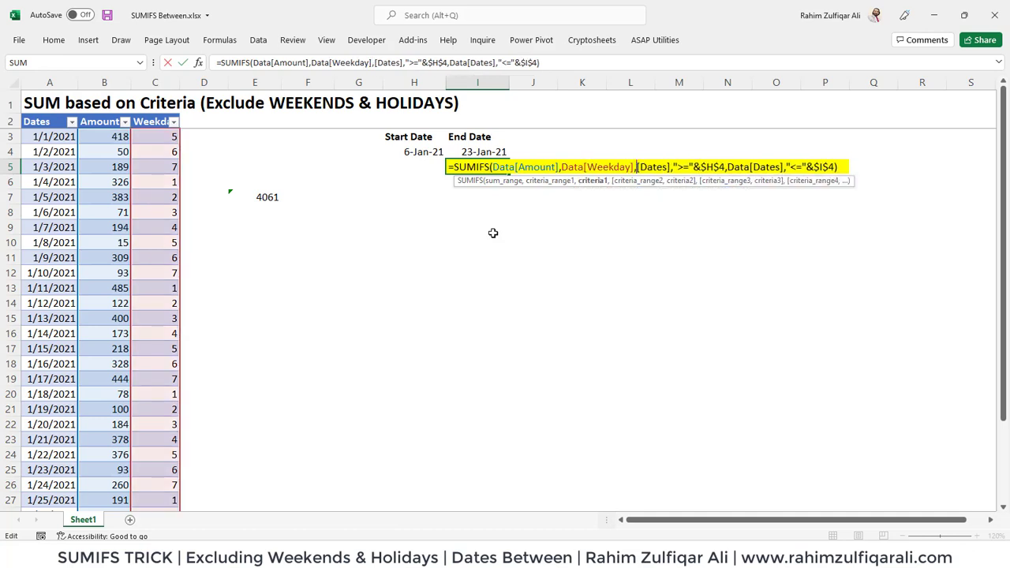
# - Give the Weekday range the criterion "<6", restore the Data[Dates] reference after it, and commit the SUMIFS formula
pyautogui.write('"')
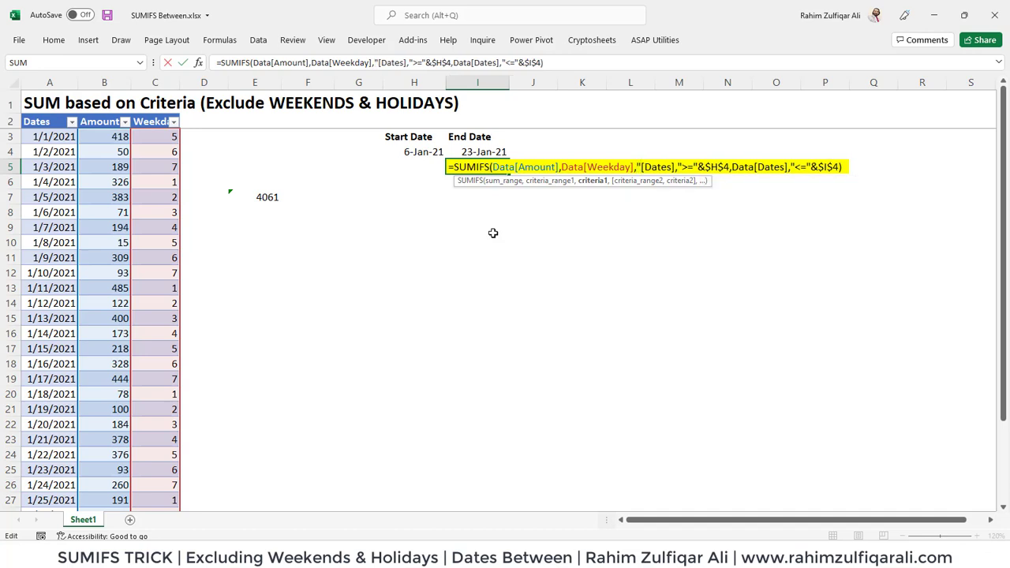
pyautogui.write('<')
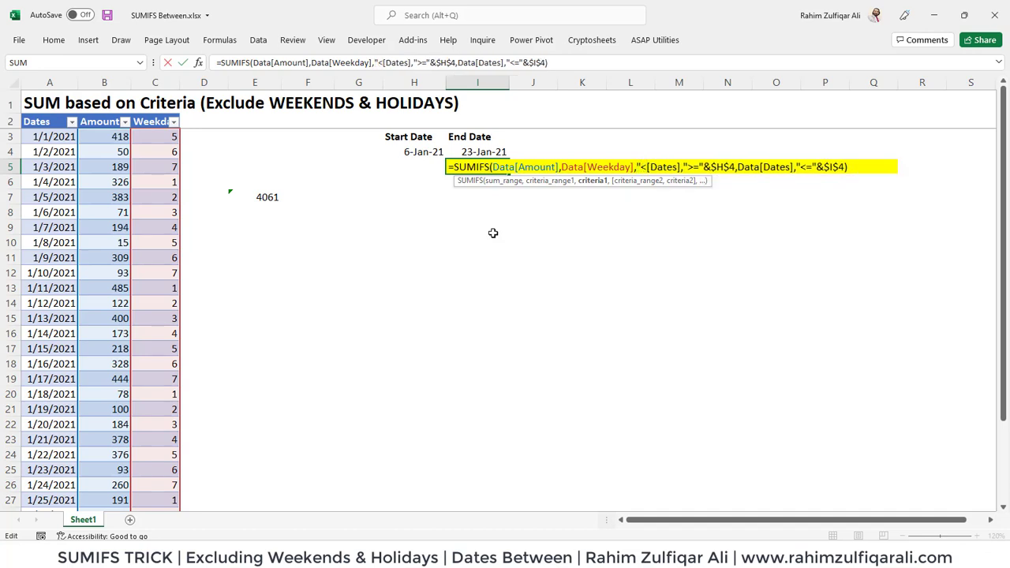
pyautogui.write('6"')
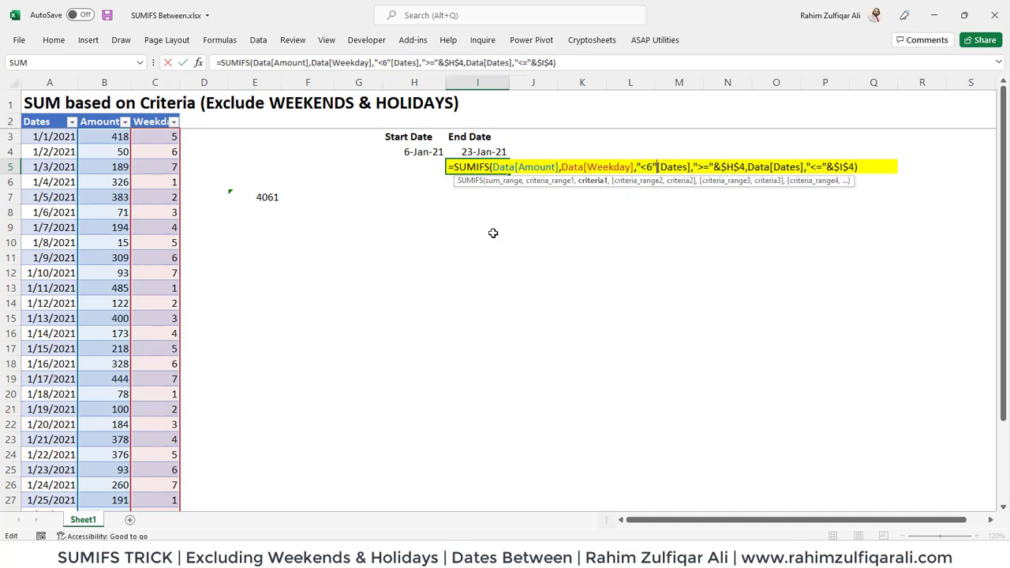
pyautogui.write(',Data')
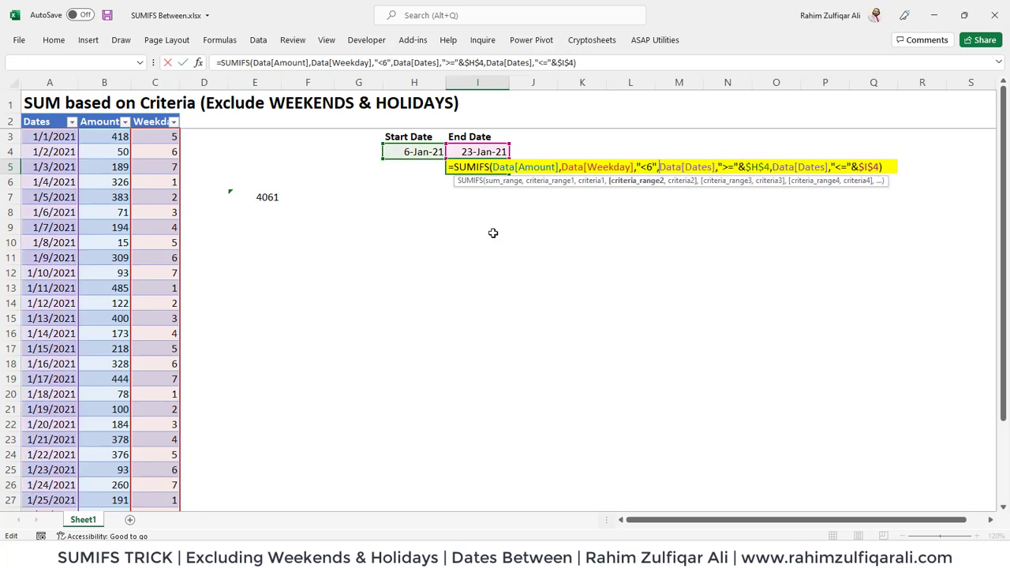
pyautogui.press('Return')
pyautogui.press('Up')
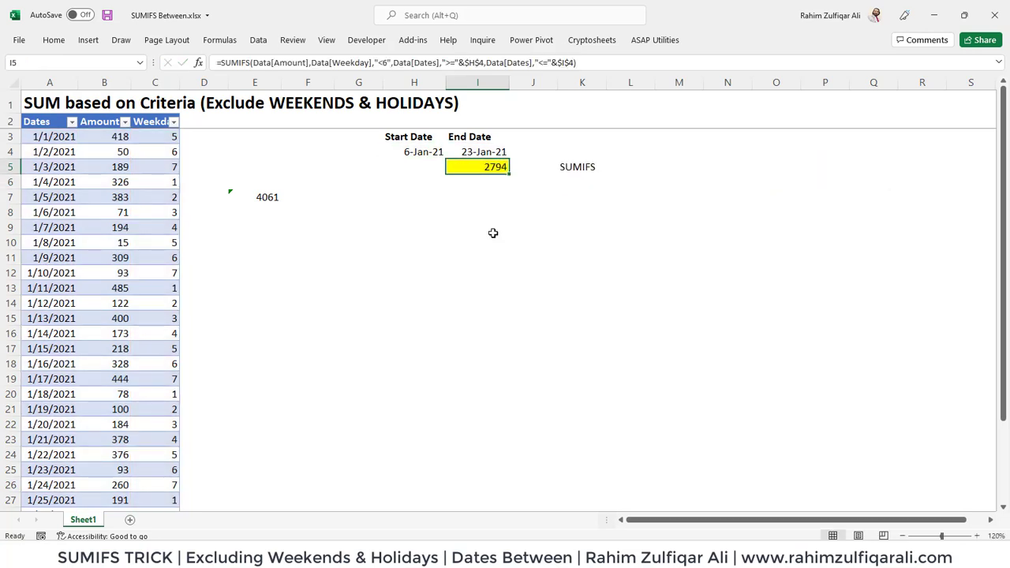
# - Delete the old plain check sum from cell E7
pyautogui.press('Left')
pyautogui.press('Left')
pyautogui.press('Left')
pyautogui.press('Left')
pyautogui.press('Down')
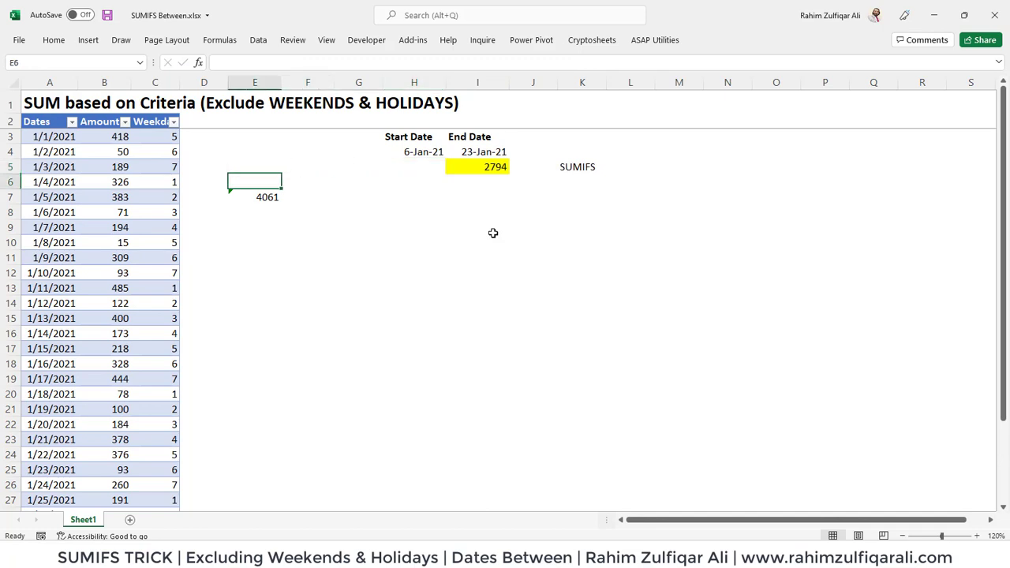
pyautogui.press('Down')
pyautogui.press('Delete')
# - Enter the heading Week day in cell E2
pyautogui.press('Up')
pyautogui.press('Up')
pyautogui.press('Up')
pyautogui.press('Up')
pyautogui.press('Up')
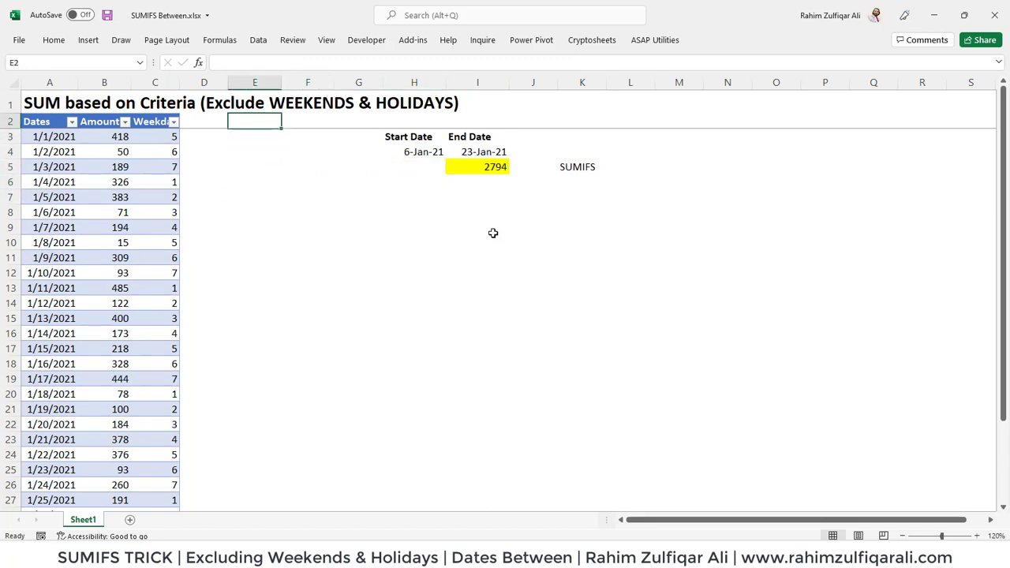
pyautogui.write('Week day')
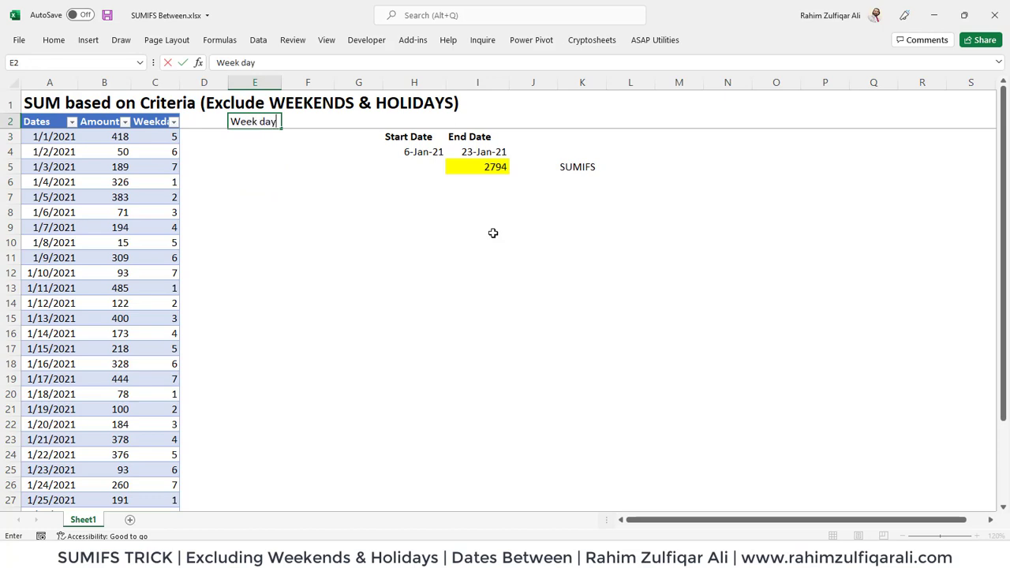
pyautogui.press('Return')
pyautogui.write('=tex')
pyautogui.press('Tab')
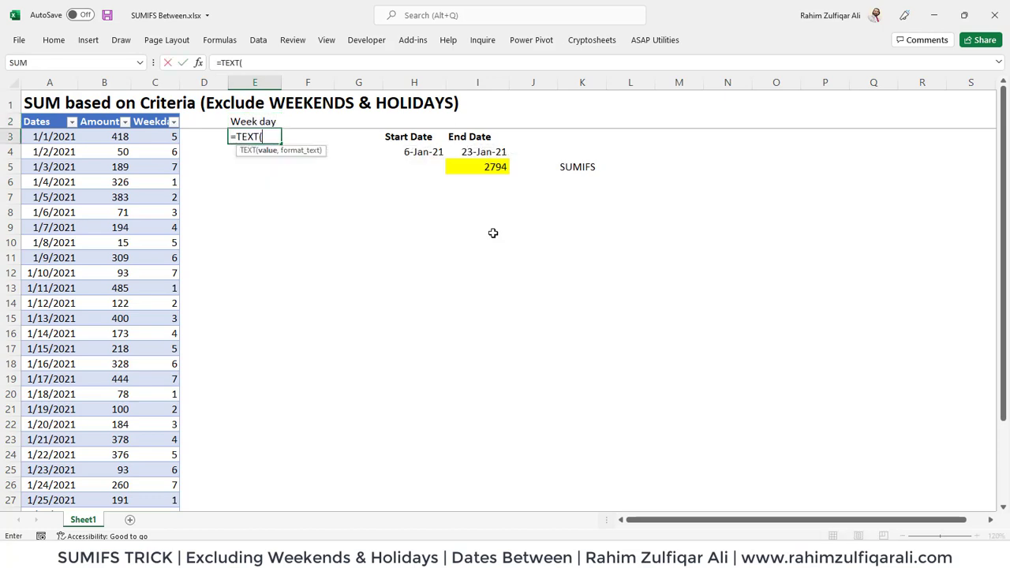
pyautogui.press('Left')
pyautogui.press('Left')
pyautogui.press('Left')
pyautogui.press('Left')
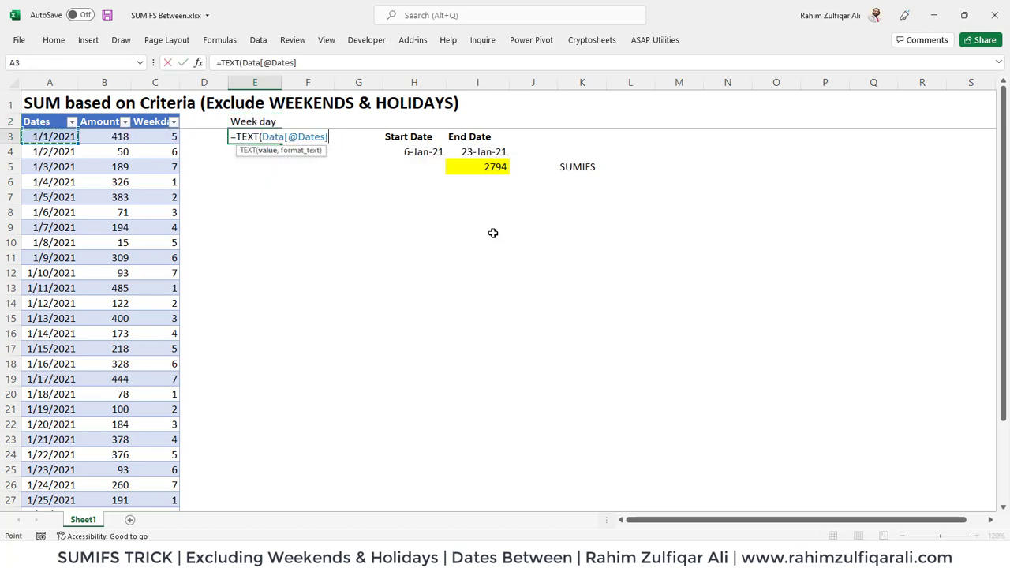
pyautogui.write(',"ddd"')
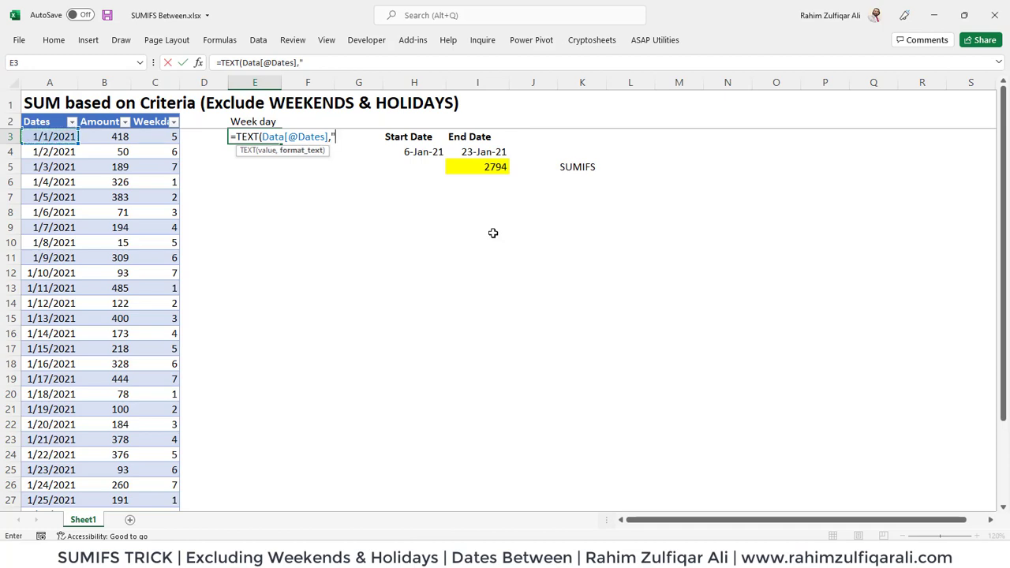
pyautogui.press('Return')
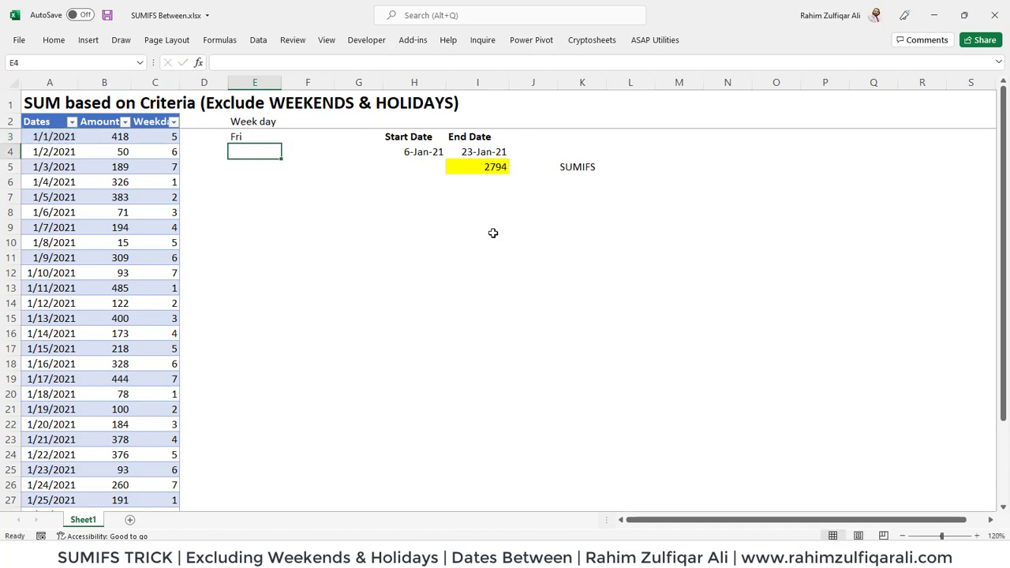
# - Fill the day-name formula from E3 down to E27
pyautogui.press('Up')
pyautogui.hotkey('shift', 'Down')
pyautogui.hotkey('shift', 'Down')
pyautogui.hotkey('shift', 'Down')
pyautogui.hotkey('shift', 'Down')
pyautogui.hotkey('shift', 'Down')
pyautogui.hotkey('shift', 'Down')
pyautogui.hotkey('shift', 'Down')
pyautogui.hotkey('shift', 'Down')
pyautogui.hotkey('shift', 'Down')
pyautogui.hotkey('shift', 'Down')
pyautogui.hotkey('shift', 'Down')
pyautogui.hotkey('shift', 'Down')
pyautogui.hotkey('shift', 'Down')
pyautogui.hotkey('shift', 'Down')
pyautogui.hotkey('shift', 'Down')
pyautogui.hotkey('shift', 'Down')
pyautogui.hotkey('shift', 'Down')
pyautogui.hotkey('shift', 'Down')
pyautogui.hotkey('shift', 'Down')
pyautogui.hotkey('shift', 'Down')
pyautogui.hotkey('shift', 'Down')
pyautogui.hotkey('shift', 'Down')
pyautogui.hotkey('shift', 'Down')
pyautogui.hotkey('shift', 'Down')
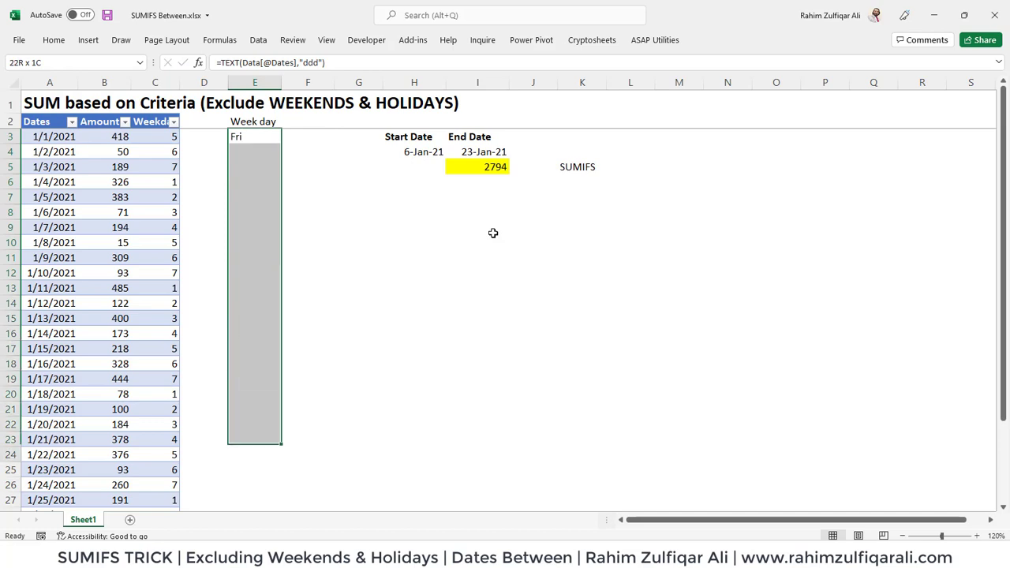
pyautogui.hotkey('ctrl', 'd')
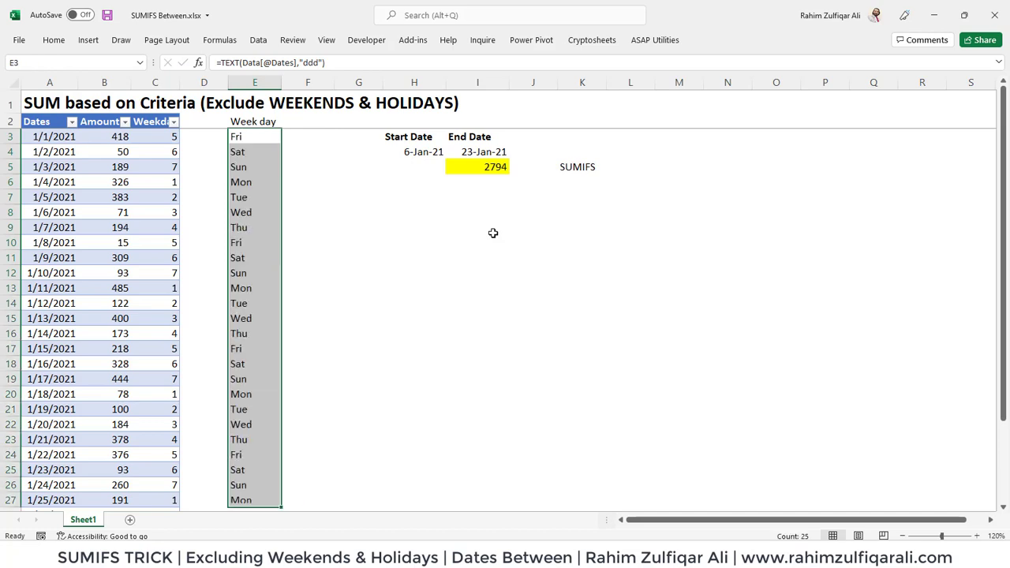
# - Locate the start date 1/6/2021 and end date 1/23/2021 in the Dates column to check which days the period covers
pyautogui.press('Down')
pyautogui.press('Left')
pyautogui.press('Left')
pyautogui.press('Down')
pyautogui.press('Down')
pyautogui.press('Down')
pyautogui.press('Down')
pyautogui.press('Left')
pyautogui.press('Left')
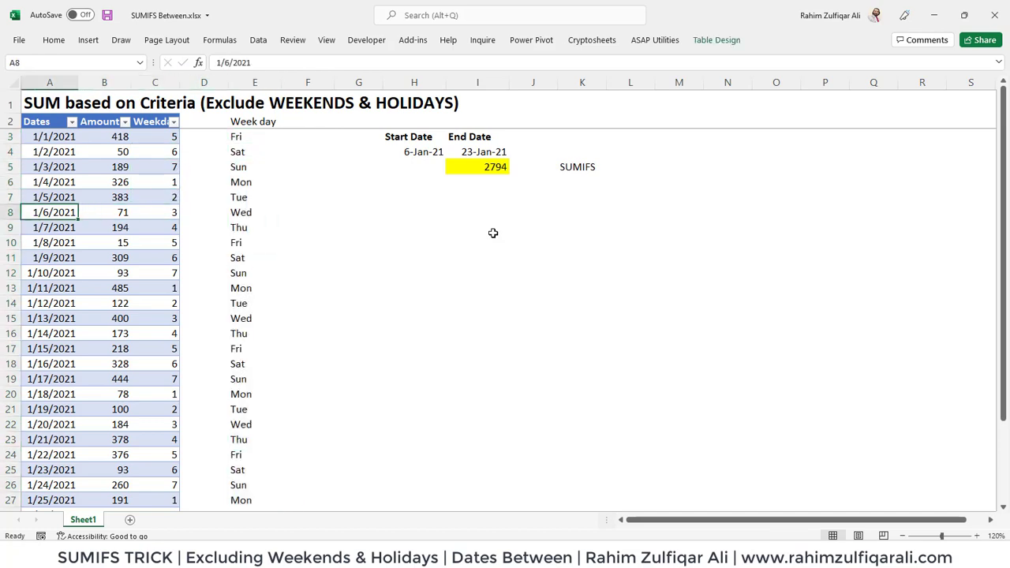
pyautogui.click(49, 470)
pyautogui.click(41, 220)
# - Highlight the weekend day names within the period in yellow: E11:E12, E18:E19 and E25
pyautogui.moveTo(237, 257); pyautogui.dragTo(268, 268)
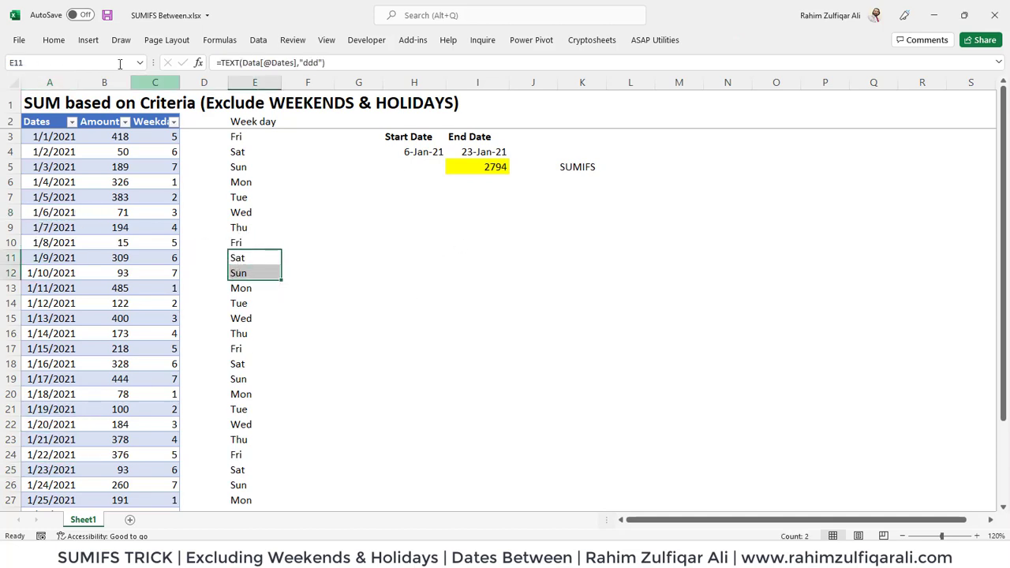
pyautogui.click(54, 40)
pyautogui.click(205, 88)
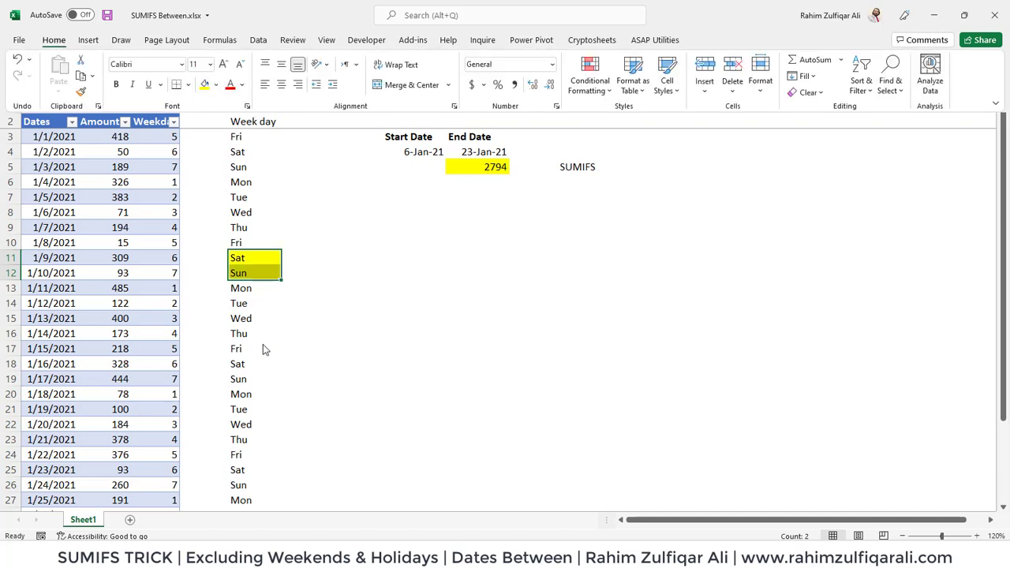
pyautogui.moveTo(252, 362); pyautogui.dragTo(232, 377)
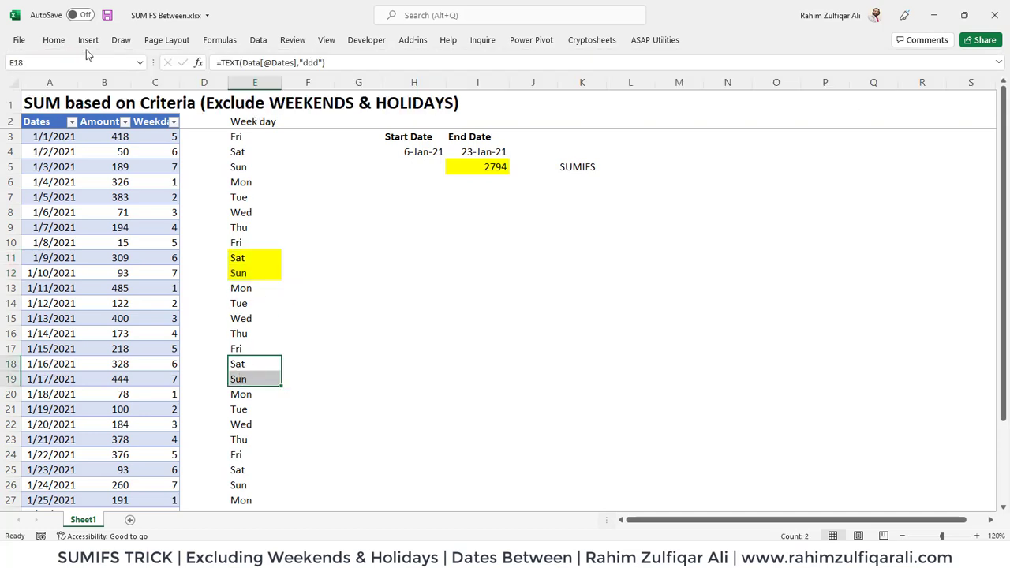
pyautogui.click(53, 39)
pyautogui.click(54, 39)
pyautogui.click(204, 85)
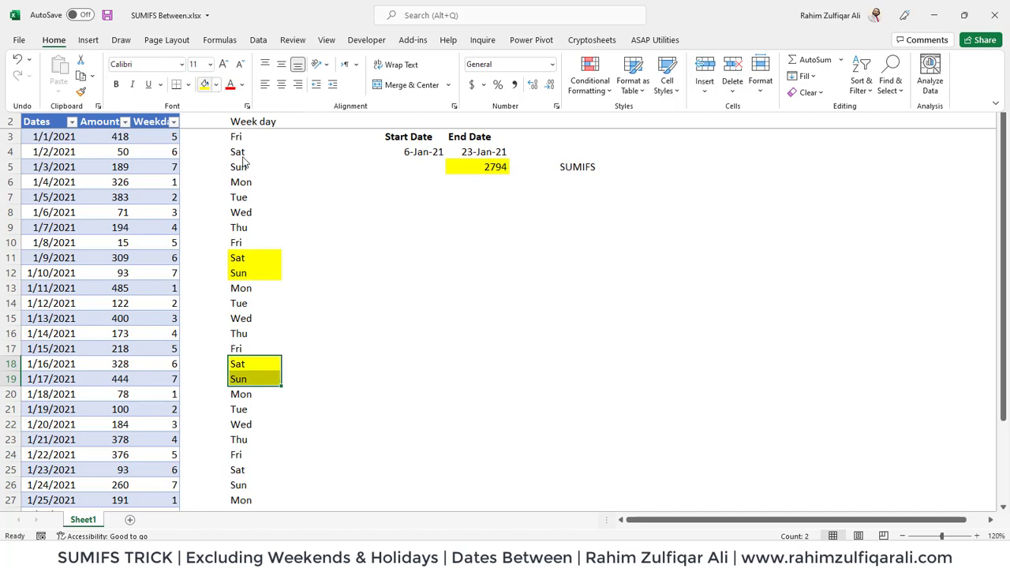
pyautogui.click(237, 469)
pyautogui.click(236, 469)
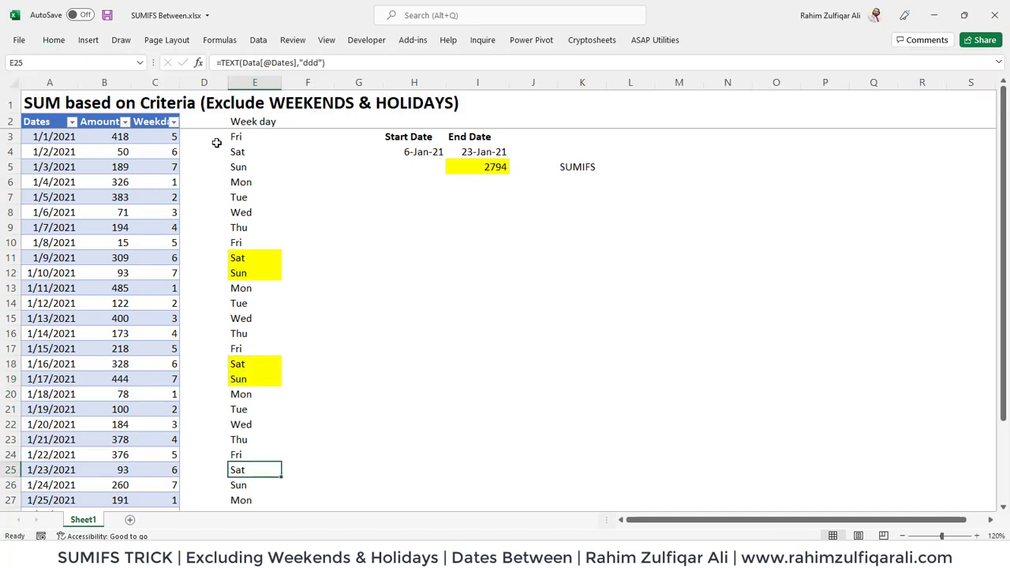
pyautogui.click(53, 39)
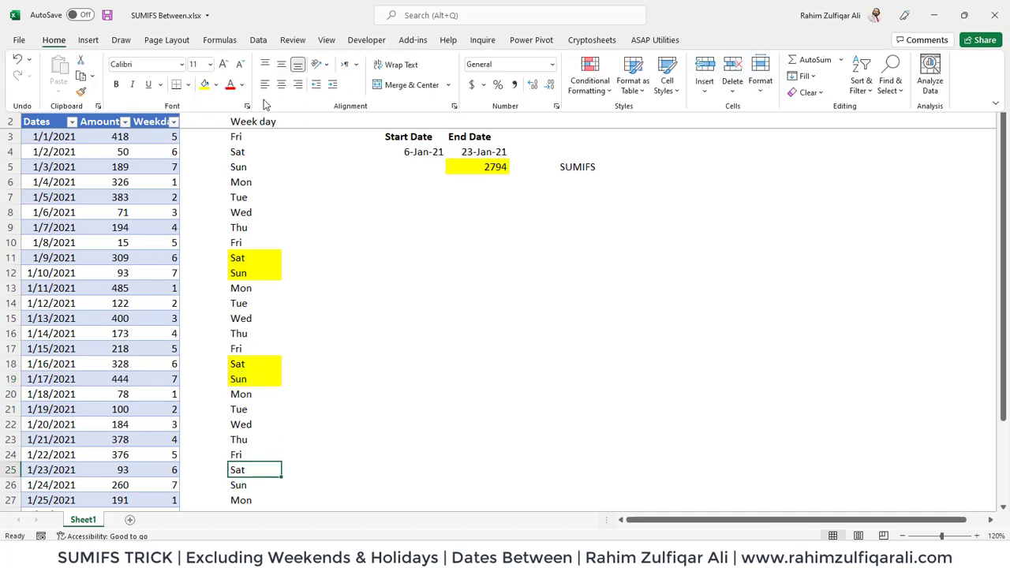
pyautogui.click(204, 84)
# - Enter =SUM(B8:B25) in G7 to total all amounts from 1/6/2021 through 1/23/2021
pyautogui.click(336, 196)
pyautogui.click(355, 204)
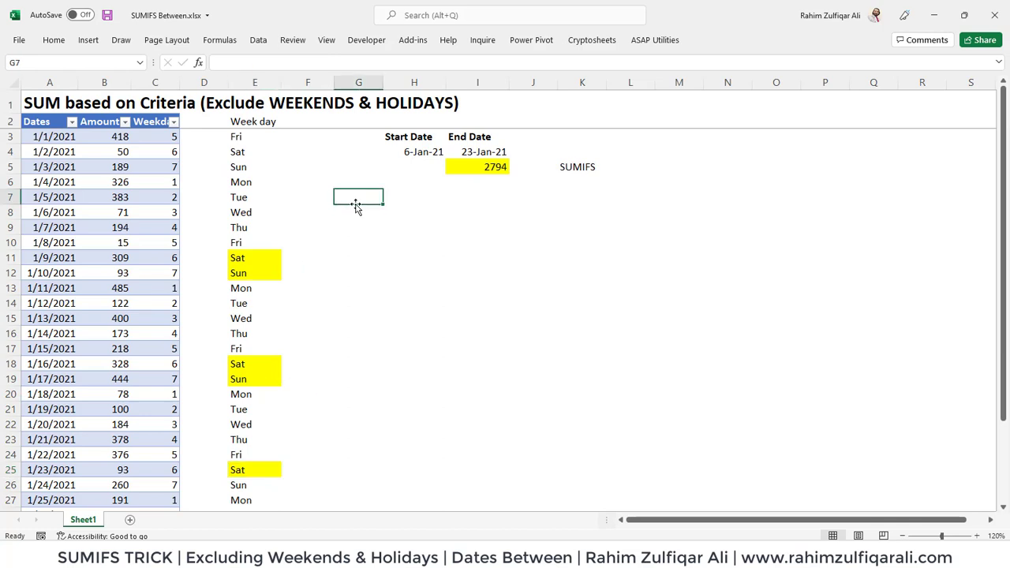
pyautogui.write('=sum')
pyautogui.press('Tab')
pyautogui.press('Left')
pyautogui.press('Left')
pyautogui.press('Left')
pyautogui.press('Left')
pyautogui.press('Left')
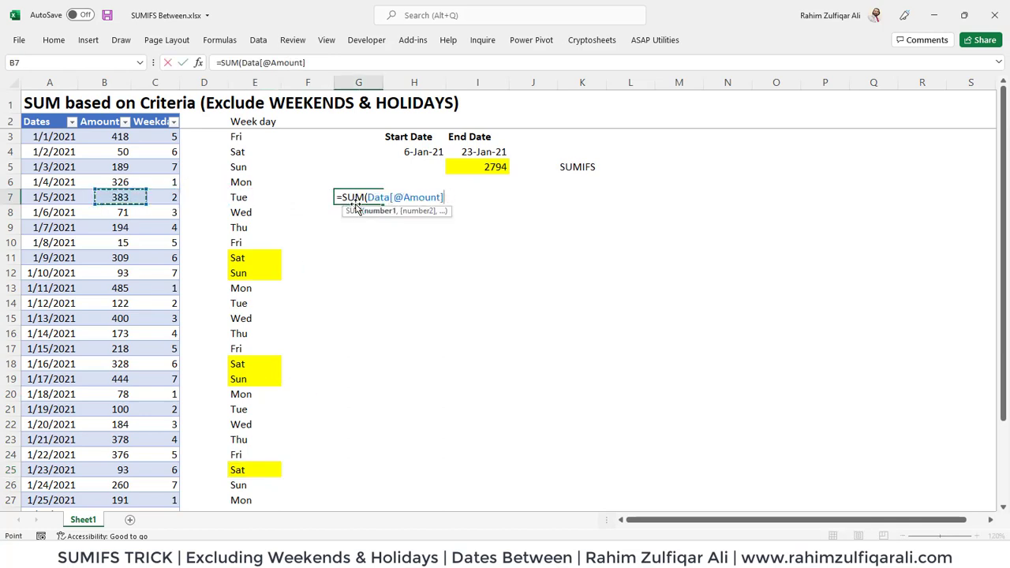
pyautogui.press('Down')
pyautogui.hotkey('shift', 'Down')
pyautogui.hotkey('shift', 'Right')
pyautogui.hotkey('shift', 'Up')
pyautogui.hotkey('shift', 'Left')
pyautogui.hotkey('shift', 'Down')
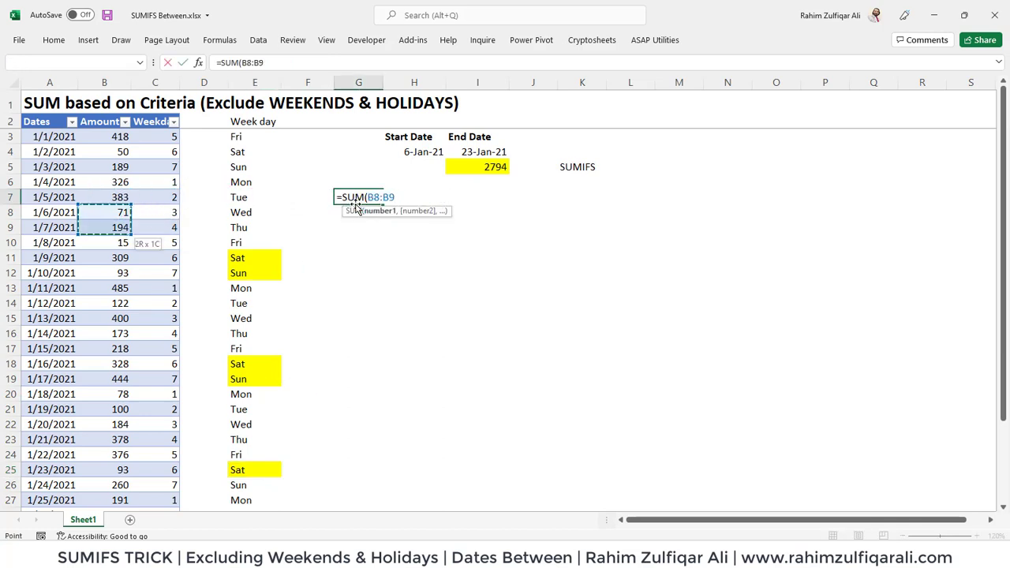
pyautogui.hotkey('shift', 'Down')
pyautogui.hotkey('shift', 'Down')
pyautogui.hotkey('shift', 'Down')
pyautogui.hotkey('shift', 'Down')
pyautogui.hotkey('shift', 'Down')
pyautogui.hotkey('shift', 'Down')
pyautogui.hotkey('shift', 'Down')
pyautogui.hotkey('shift', 'Down')
pyautogui.hotkey('shift', 'Down')
pyautogui.hotkey('shift', 'Down')
pyautogui.hotkey('shift', 'Down')
pyautogui.hotkey('shift', 'Down')
pyautogui.hotkey('shift', 'Down')
pyautogui.hotkey('shift', 'Down')
pyautogui.hotkey('shift', 'Down')
pyautogui.hotkey('shift', 'Down')
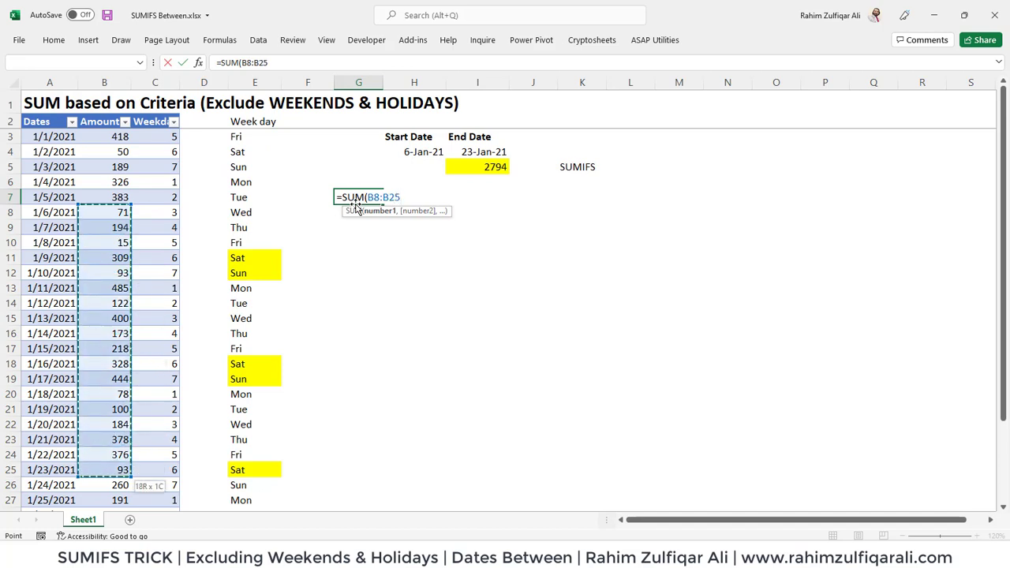
pyautogui.press('Return')
# - Enter =G7-B11-B12-B18-B19-B25 in G8 to subtract the highlighted weekend amounts from the period total
pyautogui.write('=')
pyautogui.press('Up')
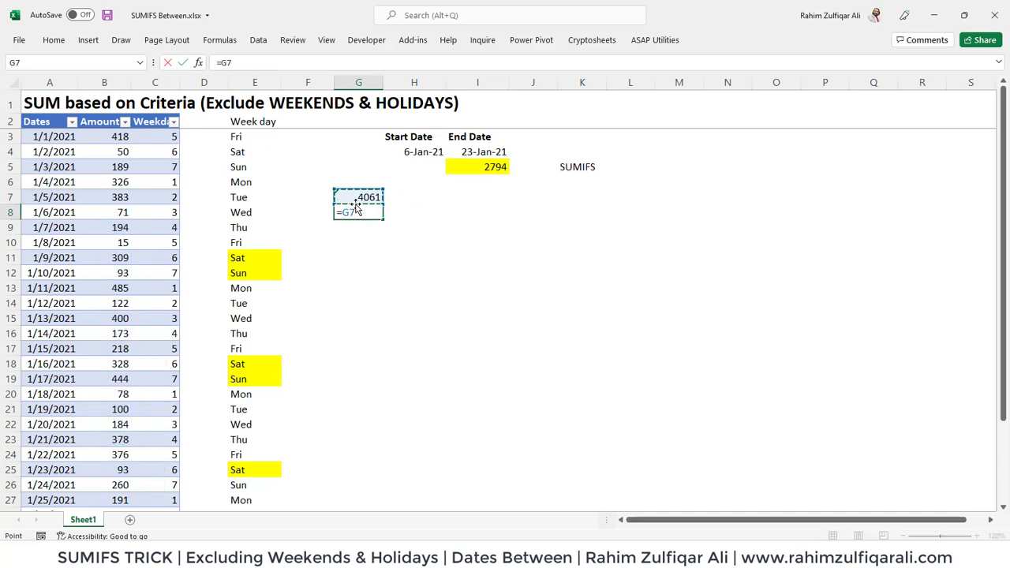
pyautogui.write('-')
pyautogui.press('Left')
pyautogui.press('Left')
pyautogui.press('Left')
pyautogui.press('Left')
pyautogui.press('Left')
pyautogui.press('Down')
pyautogui.press('Down')
pyautogui.press('Down')
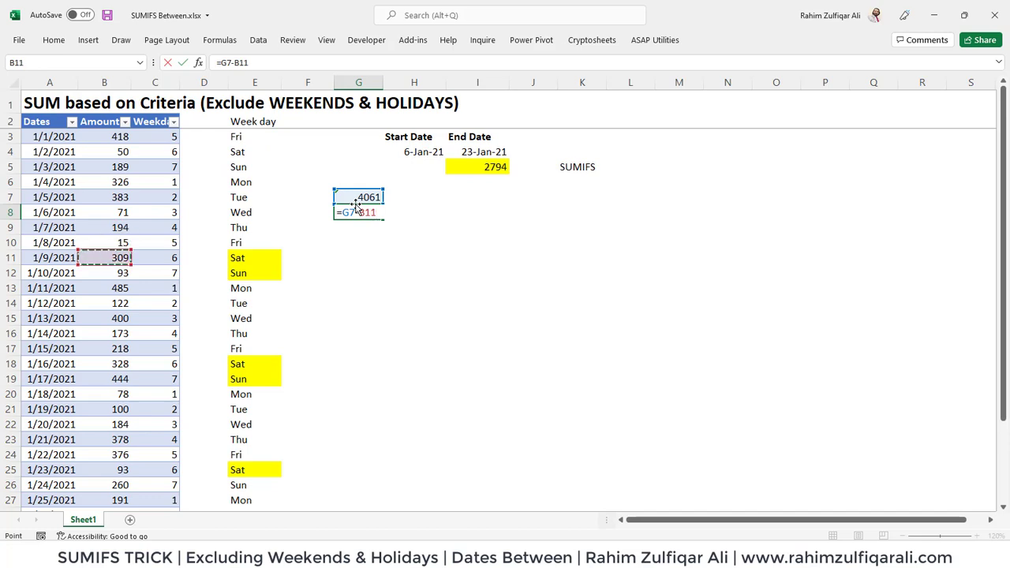
pyautogui.write('-')
pyautogui.press('Left')
pyautogui.press('Left')
pyautogui.press('Left')
pyautogui.press('Left')
pyautogui.press('Down')
pyautogui.press('Down')
pyautogui.press('Down')
pyautogui.press('Down')
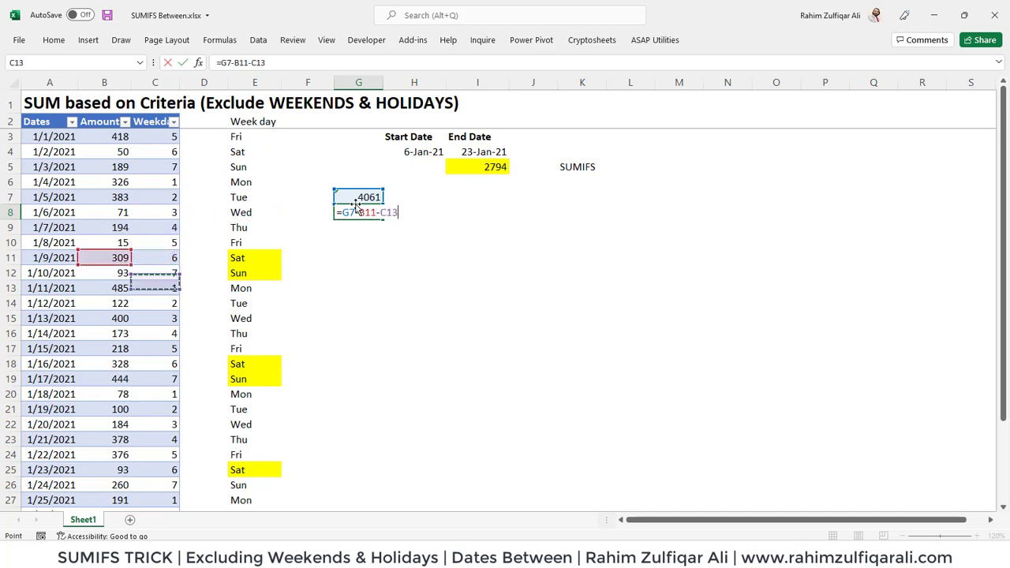
pyautogui.press('Left')
pyautogui.write('-')
pyautogui.press('Left')
pyautogui.press('Down')
pyautogui.press('Down')
pyautogui.press('Down')
pyautogui.press('Down')
pyautogui.press('Down')
pyautogui.press('Down')
pyautogui.press('Down')
pyautogui.press('Down')
pyautogui.press('Down')
pyautogui.press('Down')
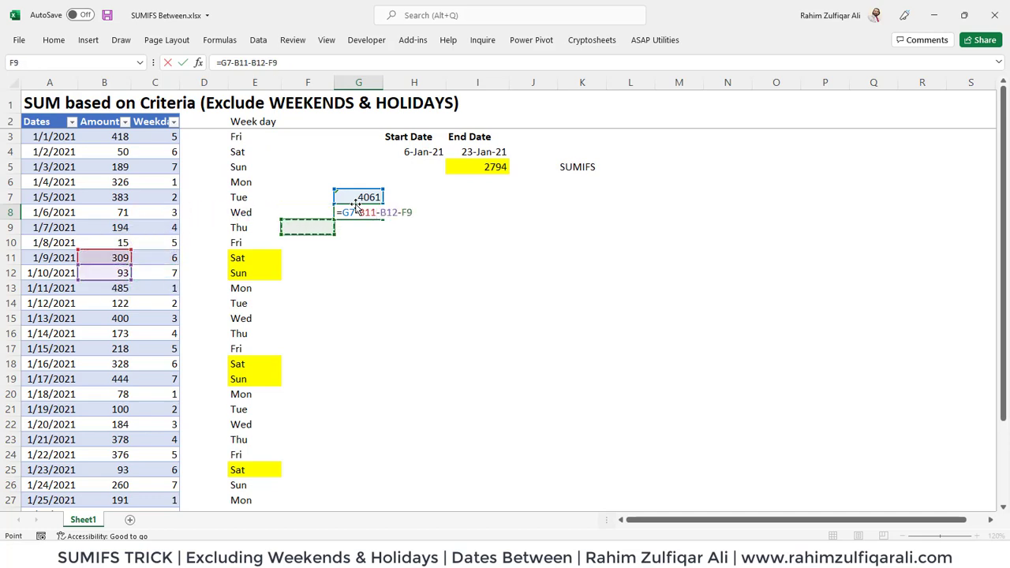
pyautogui.press('Left')
pyautogui.press('Left')
pyautogui.press('Left')
pyautogui.press('Left')
pyautogui.write('-')
pyautogui.press('Left')
pyautogui.press('Left')
pyautogui.press('Left')
pyautogui.press('Left')
pyautogui.press('Left')
pyautogui.press('Left')
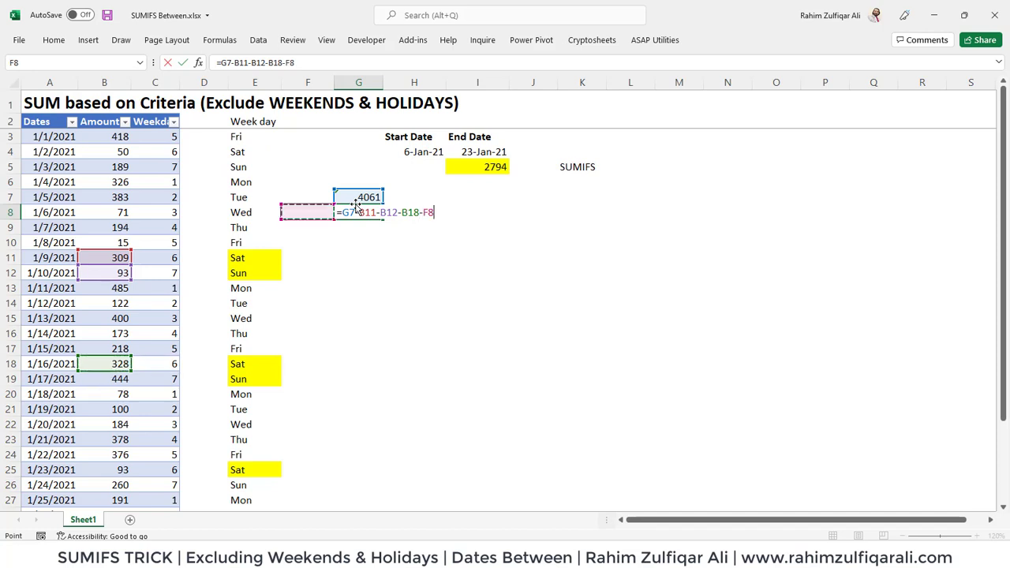
pyautogui.press('Down')
pyautogui.press('Down')
pyautogui.press('Down')
pyautogui.press('Down')
pyautogui.press('Down')
pyautogui.press('Down')
pyautogui.press('Down')
pyautogui.press('Down')
pyautogui.press('Down')
pyautogui.press('Down')
pyautogui.press('Down')
pyautogui.press('Down')
pyautogui.press('Down')
pyautogui.press('Right')
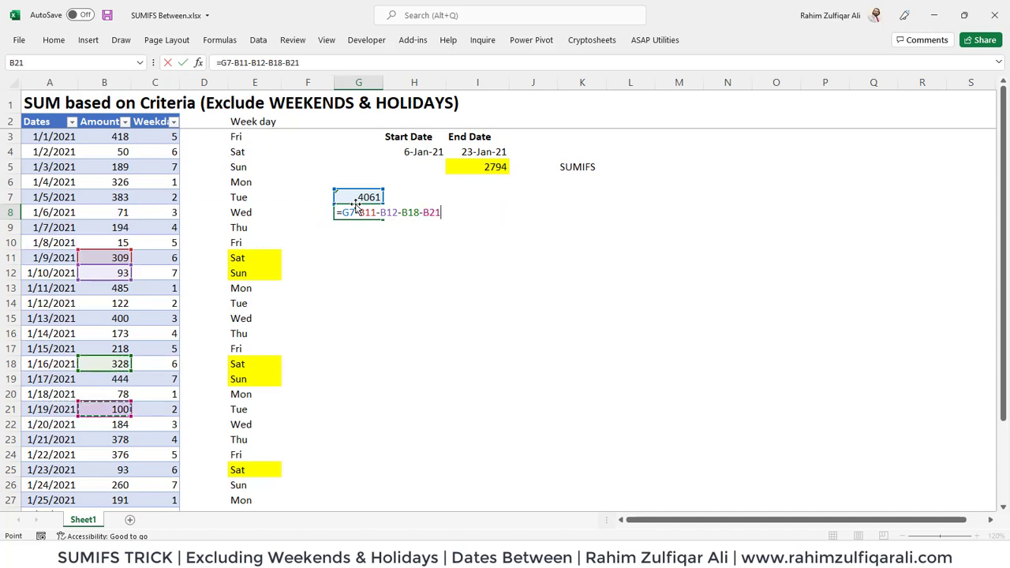
pyautogui.press('Up')
pyautogui.press('Up')
pyautogui.write('-')
pyautogui.press('Down')
pyautogui.press('Down')
pyautogui.press('Down')
pyautogui.press('Down')
pyautogui.press('Down')
pyautogui.press('Down')
pyautogui.press('Down')
pyautogui.press('Down')
pyautogui.press('Down')
pyautogui.press('Down')
pyautogui.press('Down')
pyautogui.press('Down')
pyautogui.press('Down')
pyautogui.press('Down')
pyautogui.press('Down')
pyautogui.press('Down')
pyautogui.press('Down')
pyautogui.press('Down')
pyautogui.press('Down')
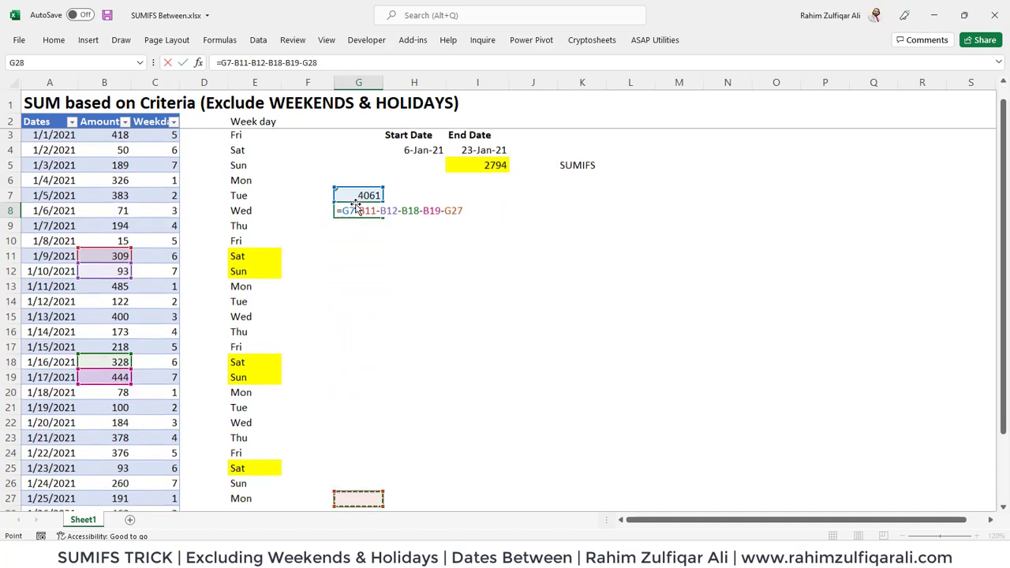
pyautogui.press('Left')
pyautogui.press('Left')
pyautogui.press('Left')
pyautogui.press('Left')
pyautogui.press('Up')
pyautogui.press('Up')
pyautogui.press('Up')
pyautogui.press('Left')
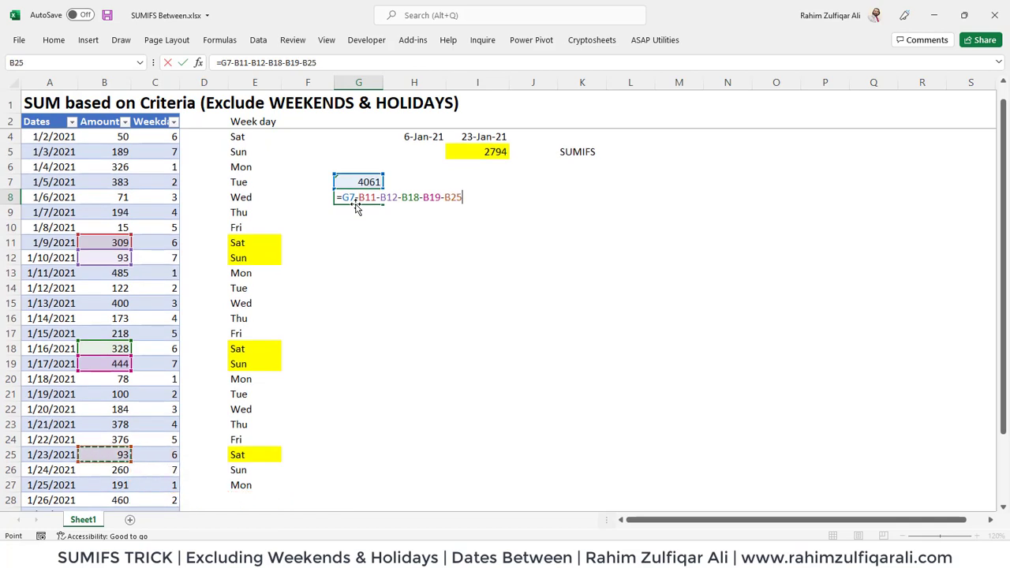
pyautogui.press('Return')
# - Review the subtraction formula in G8 and the cells it references against the highlighted weekend rows
pyautogui.press('Up')
pyautogui.press('Up')
pyautogui.press('Up')
pyautogui.press('Up')
pyautogui.press('Up')
pyautogui.press('Up')
pyautogui.press('Up')
pyautogui.press('Down')
pyautogui.press('Down')
pyautogui.press('Down')
pyautogui.press('Down')
pyautogui.press('Down')
pyautogui.press('Down')
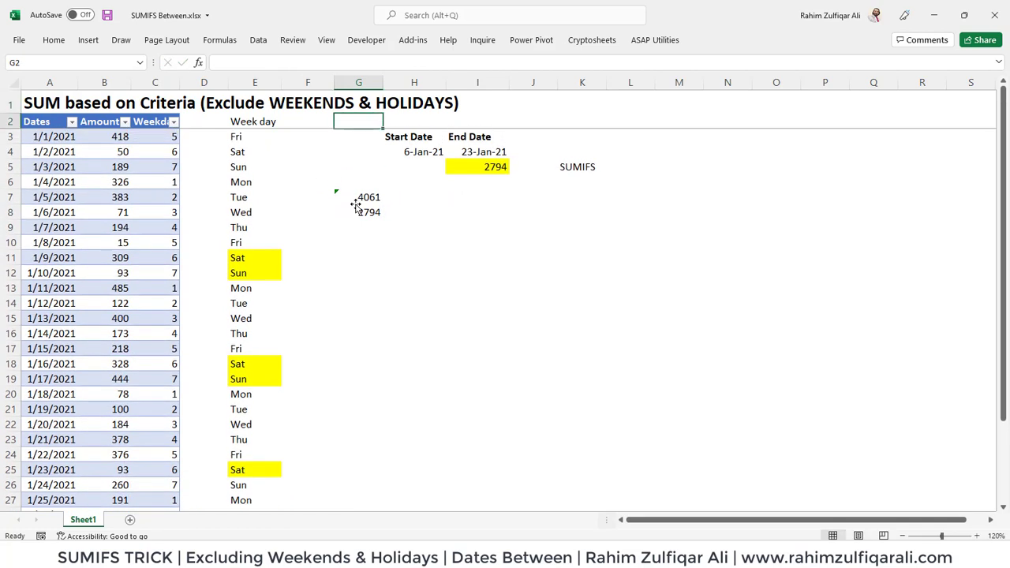
pyautogui.press('F2')
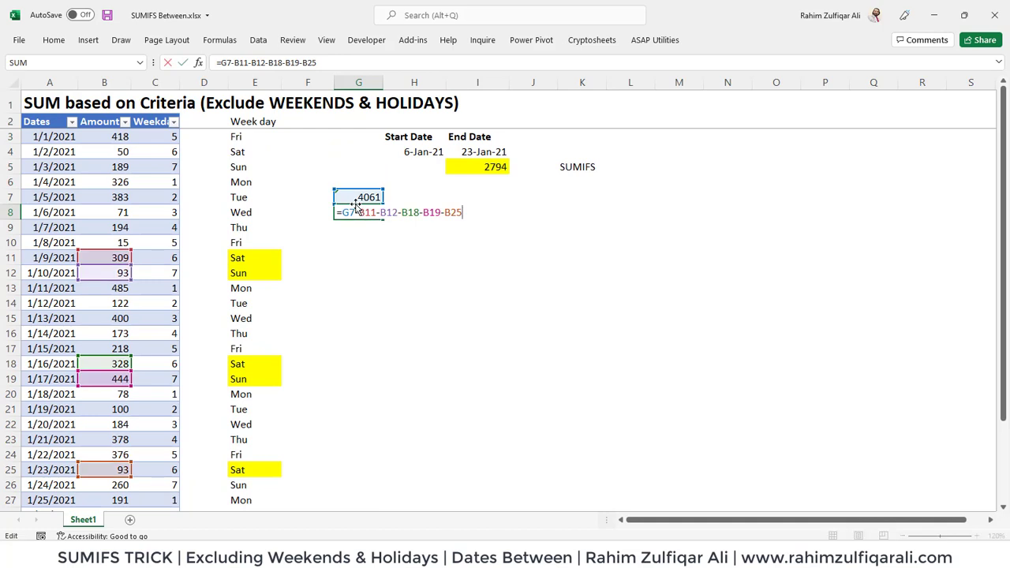
pyautogui.press('Escape')
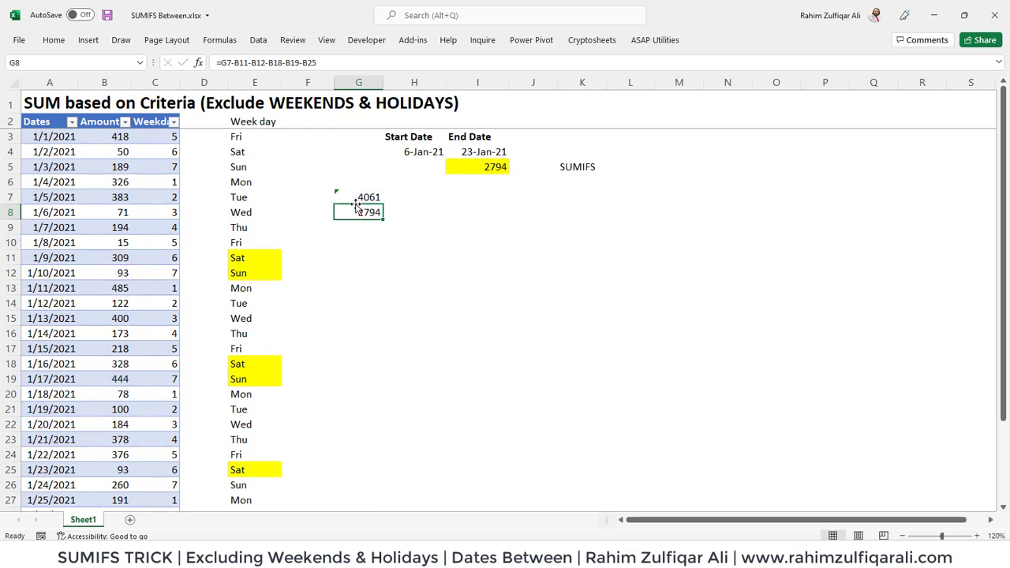
pyautogui.press('F2')
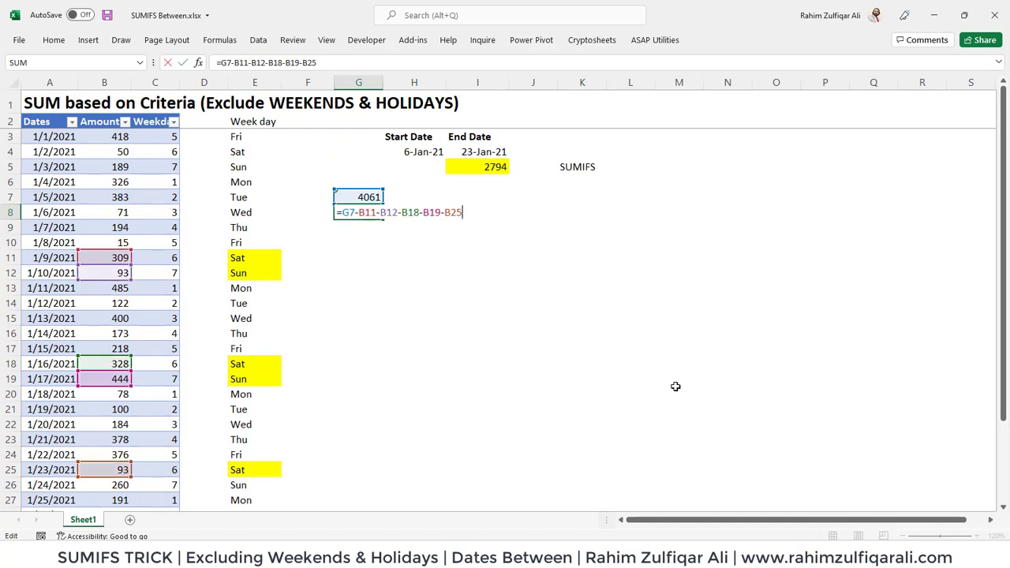
pyautogui.press('Escape')
# - Inspect the SUMIFS formula in I5 and its weekday and date criteria, comparing it with the manual calculation
pyautogui.press('Up')
pyautogui.press('Up')
pyautogui.press('Up')
pyautogui.press('Right')
pyautogui.press('Right')
pyautogui.press('Right')
pyautogui.press('Left')
pyautogui.press('F2')
pyautogui.press('F2')
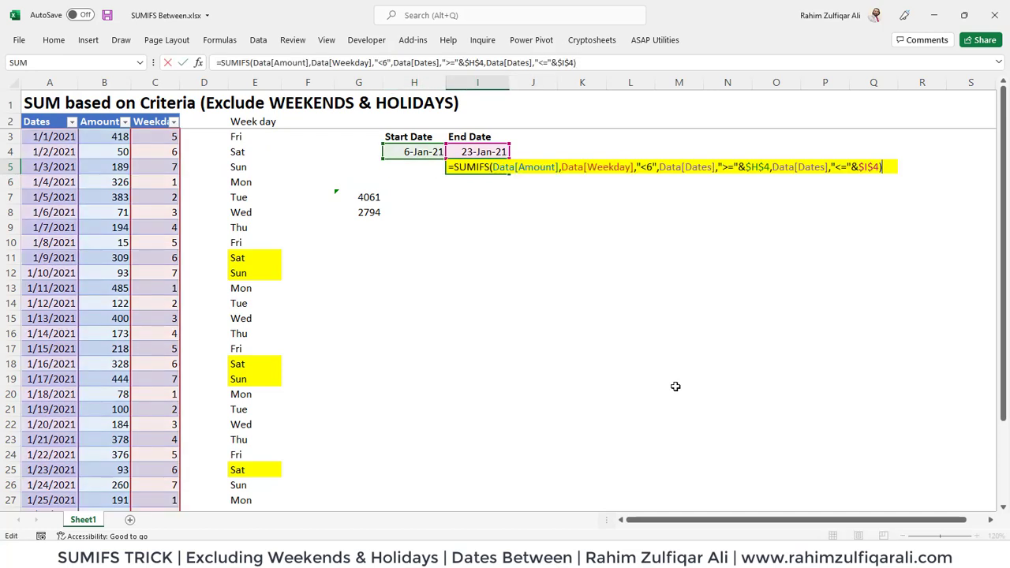
pyautogui.press('Escape')
# - Move the Week day list, including its header, from column E to column F
pyautogui.press('Up')
pyautogui.press('Up')
pyautogui.press('Up')
pyautogui.press('Up')
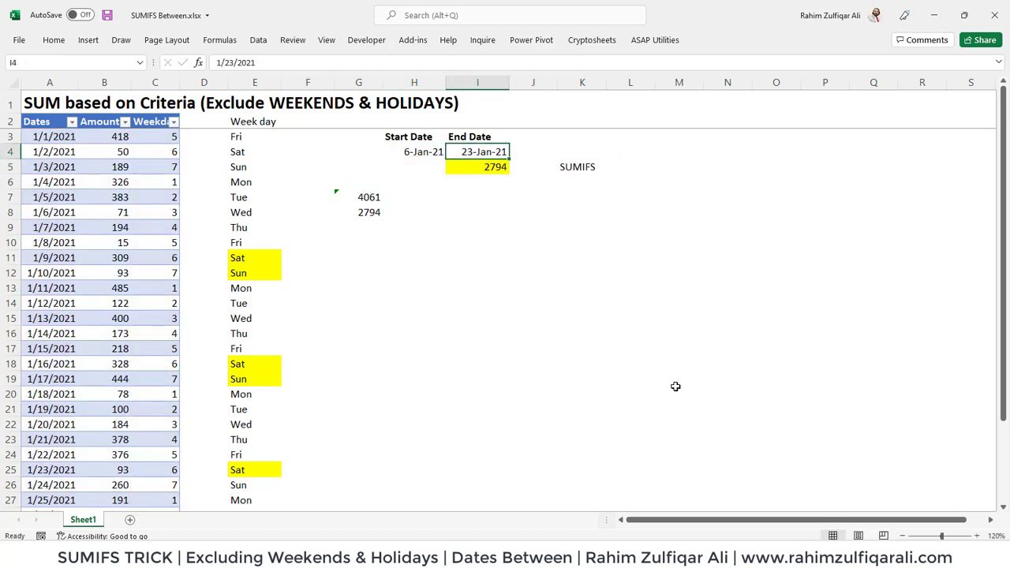
pyautogui.press('Left')
pyautogui.press('Left')
pyautogui.press('Left')
pyautogui.press('Left')
pyautogui.press('Left')
pyautogui.press('Down')
pyautogui.press('Left')
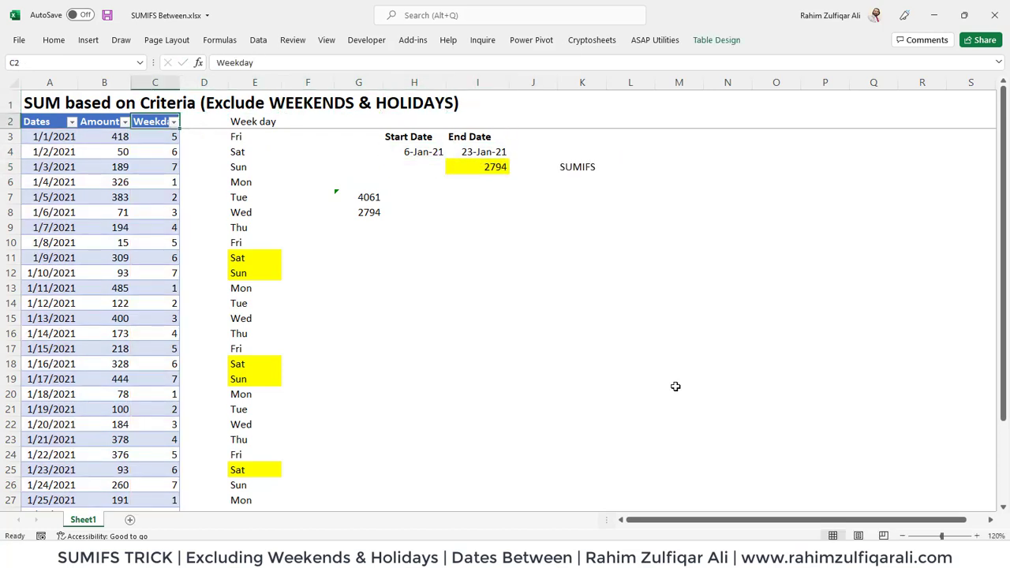
pyautogui.press('Right')
pyautogui.press('Right')
pyautogui.hotkey('ctrl', 'shift', 'Down')
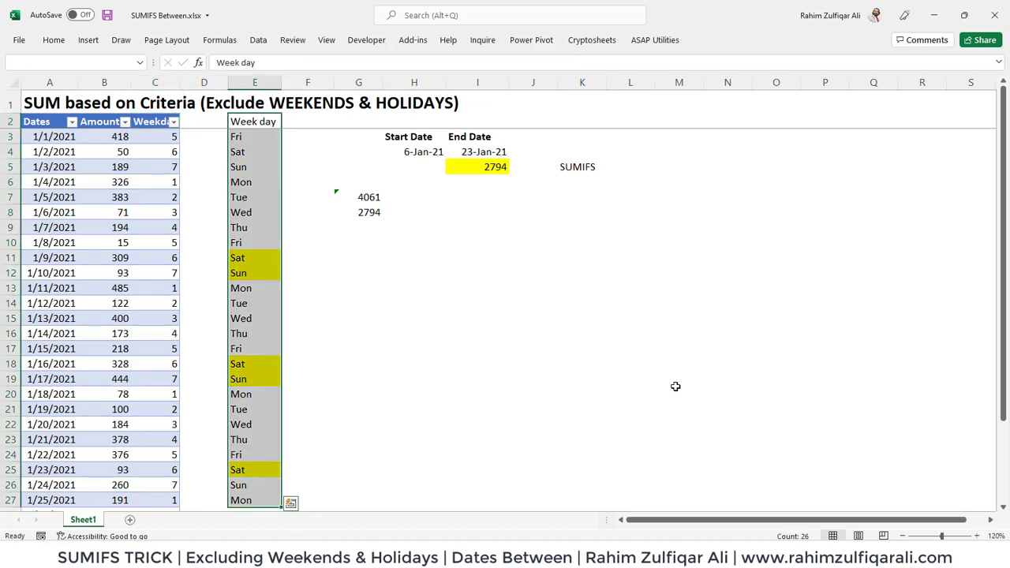
pyautogui.hotkey('ctrl', 'c')
pyautogui.press('Right')
pyautogui.hotkey('ctrl', 'v')
# - Add a Holidays column to the data table by entering its header in D2
pyautogui.press('Left')
pyautogui.press('Left')
pyautogui.press('Left')
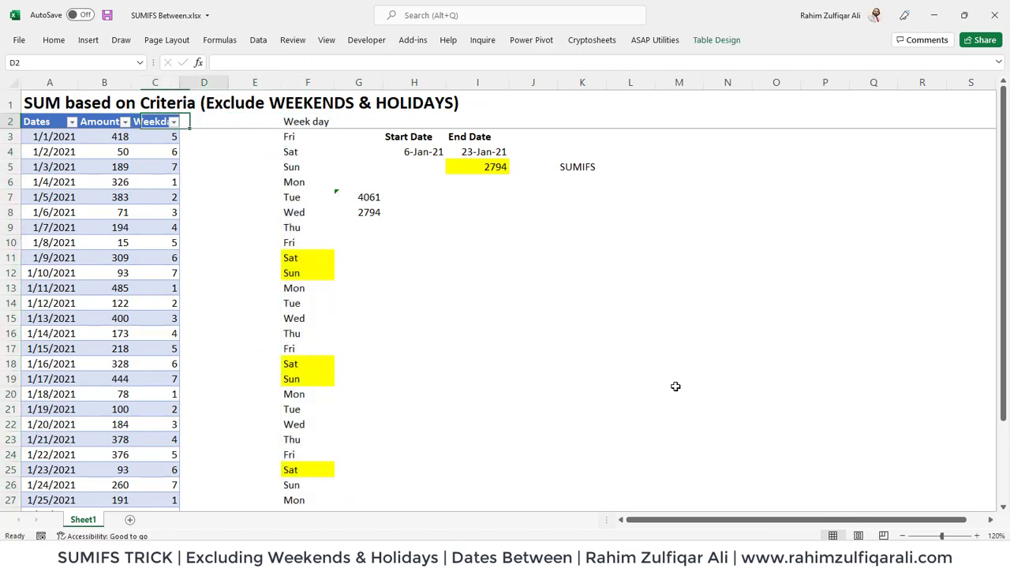
pyautogui.press('Right')
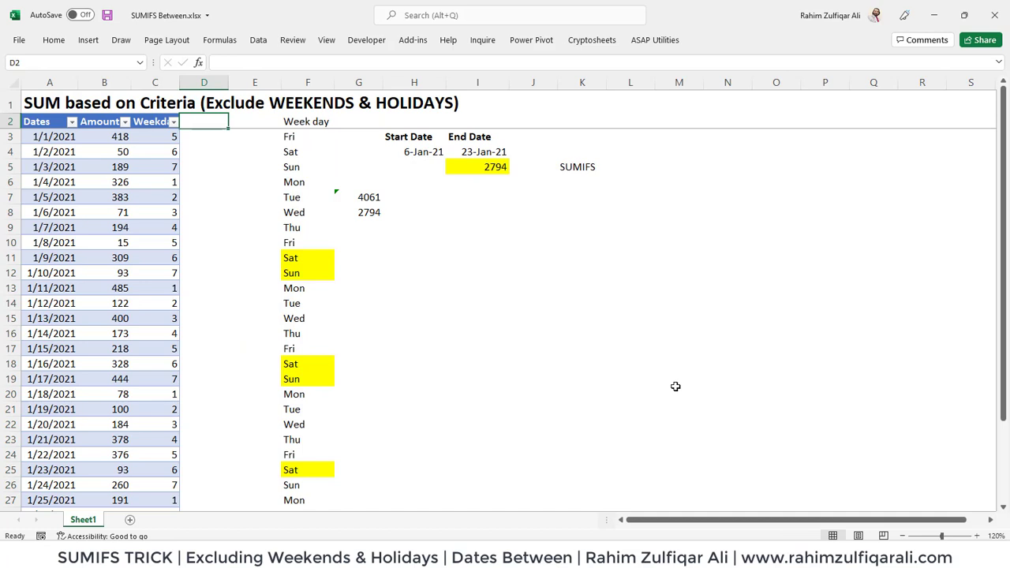
pyautogui.write('Holidaus')
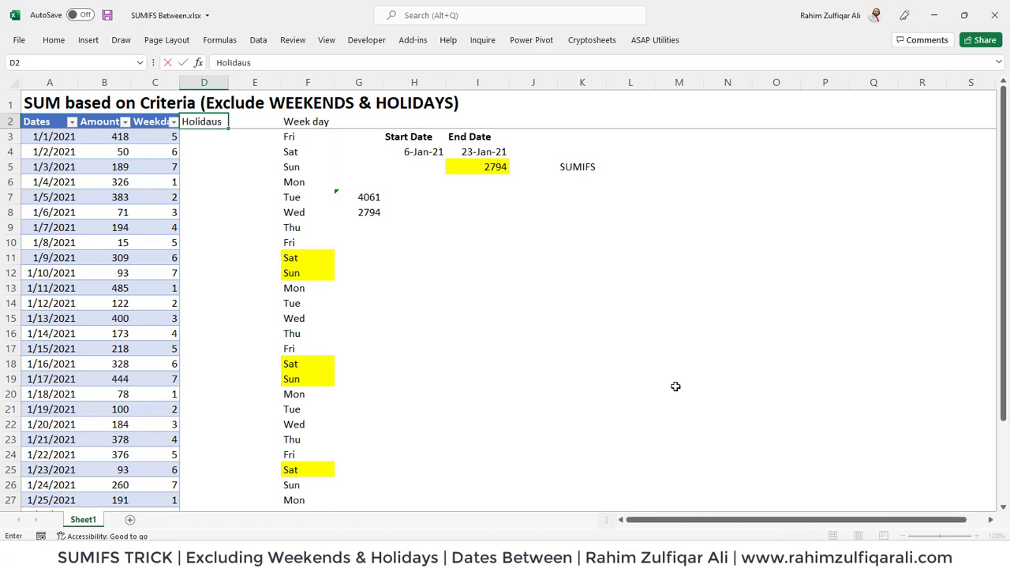
pyautogui.press('BackSpace')
pyautogui.press('BackSpace')
pyautogui.write('y')
pyautogui.press('Return')
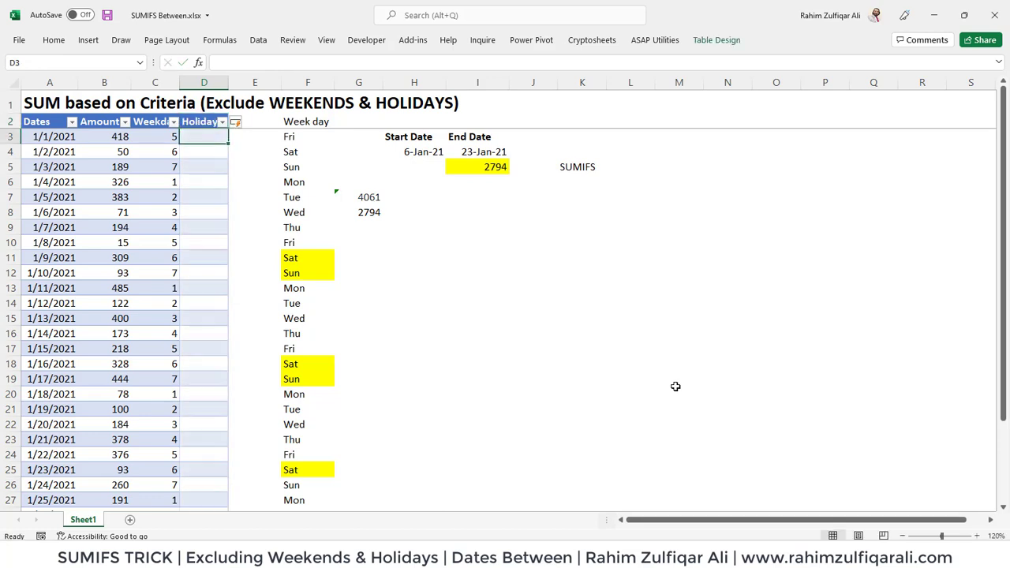
# - Mark 1/13/2021 and 1/14/2021 as Holiday in cells D15 and D16
pyautogui.press('Down')
pyautogui.press('Down')
pyautogui.press('Down')
pyautogui.press('Down')
pyautogui.press('Down')
pyautogui.press('Down')
pyautogui.press('Down')
pyautogui.press('Down')
pyautogui.press('Down')
pyautogui.press('Down')
pyautogui.press('Down')
pyautogui.press('Down')
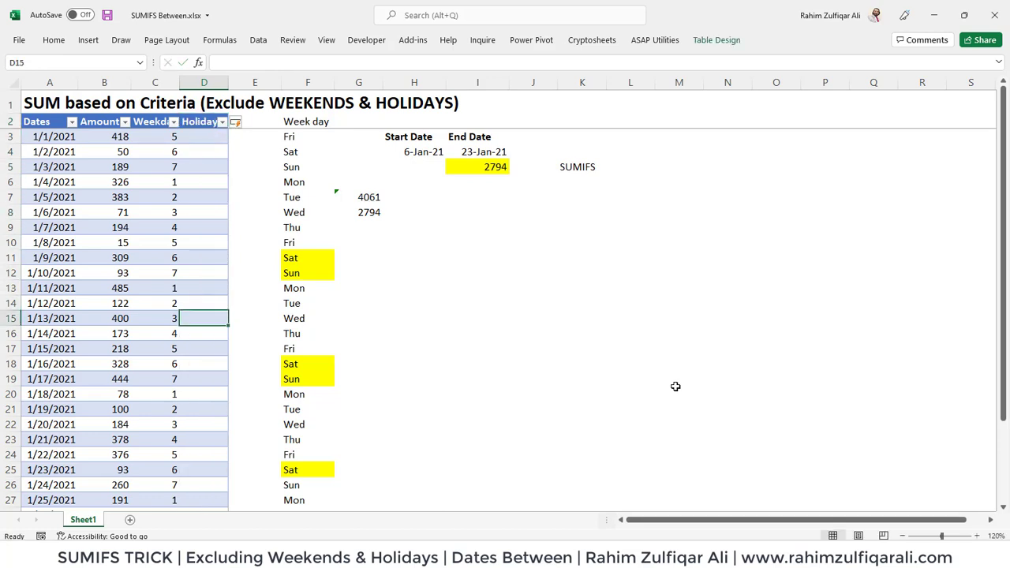
pyautogui.press('Left')
pyautogui.press('Left')
pyautogui.press('Left')
pyautogui.press('Down')
pyautogui.press('Up')
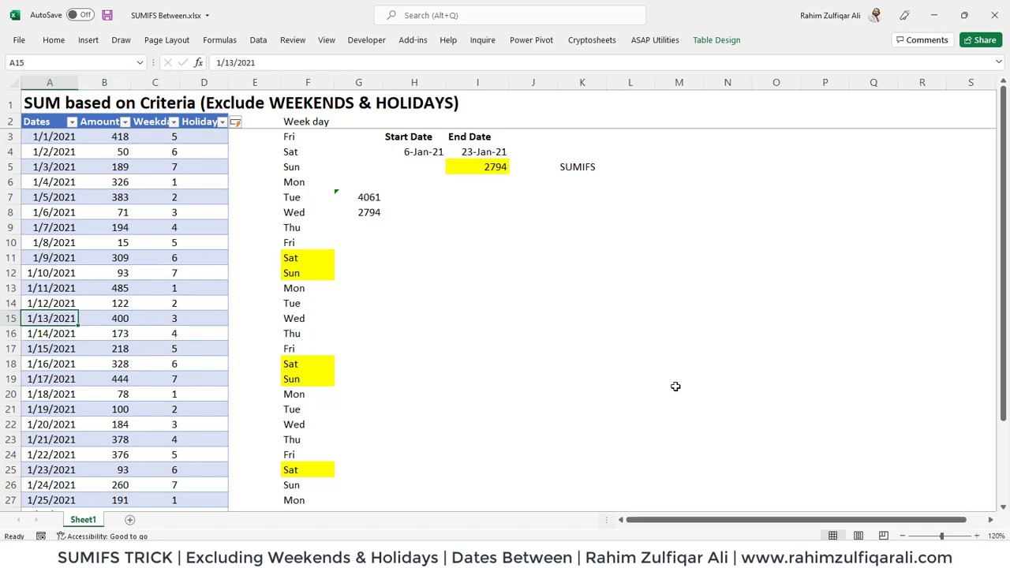
pyautogui.press('Right')
pyautogui.press('Right')
pyautogui.press('Right')
pyautogui.write('Holi')
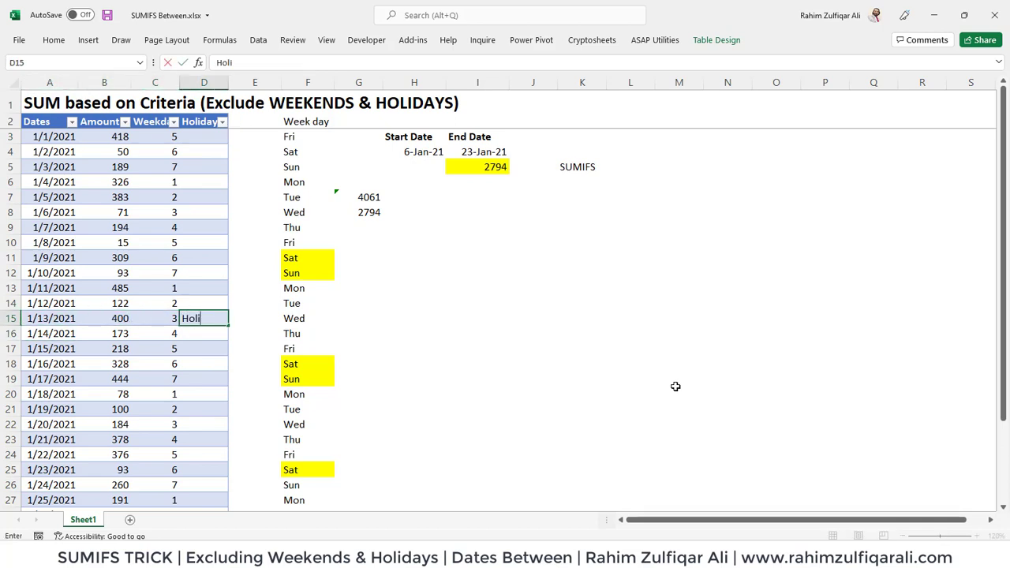
pyautogui.write('day')
pyautogui.press('Return')
pyautogui.write('H')
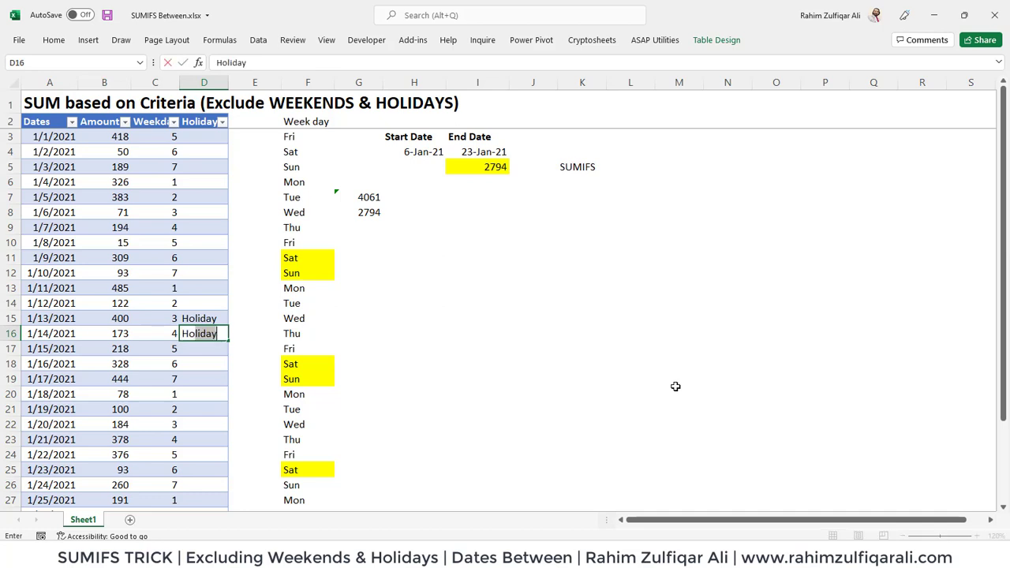
pyautogui.write('oliday')
pyautogui.press('Return')
pyautogui.press('Up')
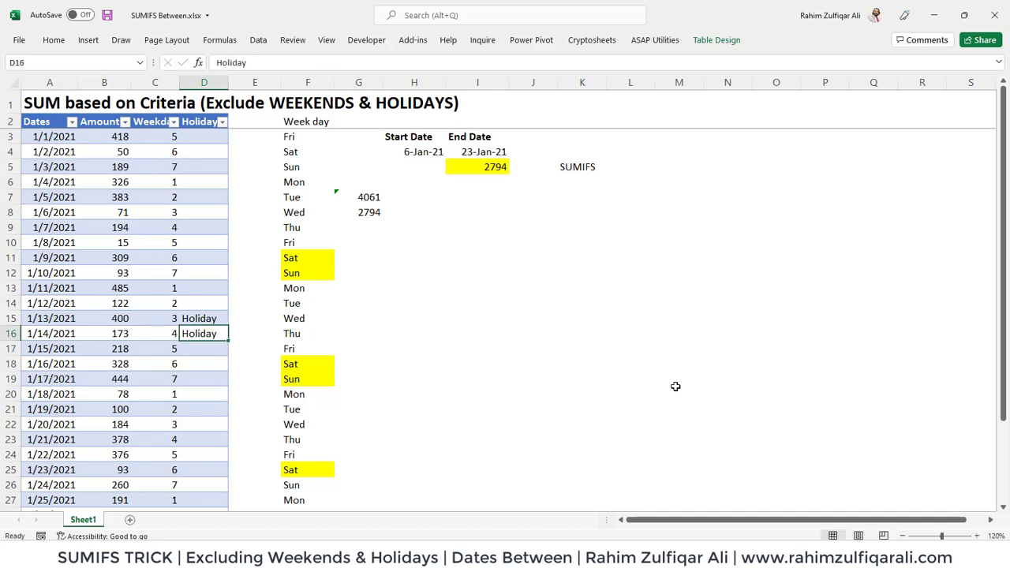
# - Insert Data[Holidays] as a criteria range after the "<6" criterion in the SUMIFS formula in I5
pyautogui.press('Up')
pyautogui.press('Up')
pyautogui.press('Up')
pyautogui.press('Up')
pyautogui.press('Up')
pyautogui.press('Up')
pyautogui.press('Up')
pyautogui.press('Up')
pyautogui.press('Up')
pyautogui.press('Right')
pyautogui.press('Right')
pyautogui.press('Right')
pyautogui.press('Right')
pyautogui.press('Right')
pyautogui.press('Up')
pyautogui.press('Up')
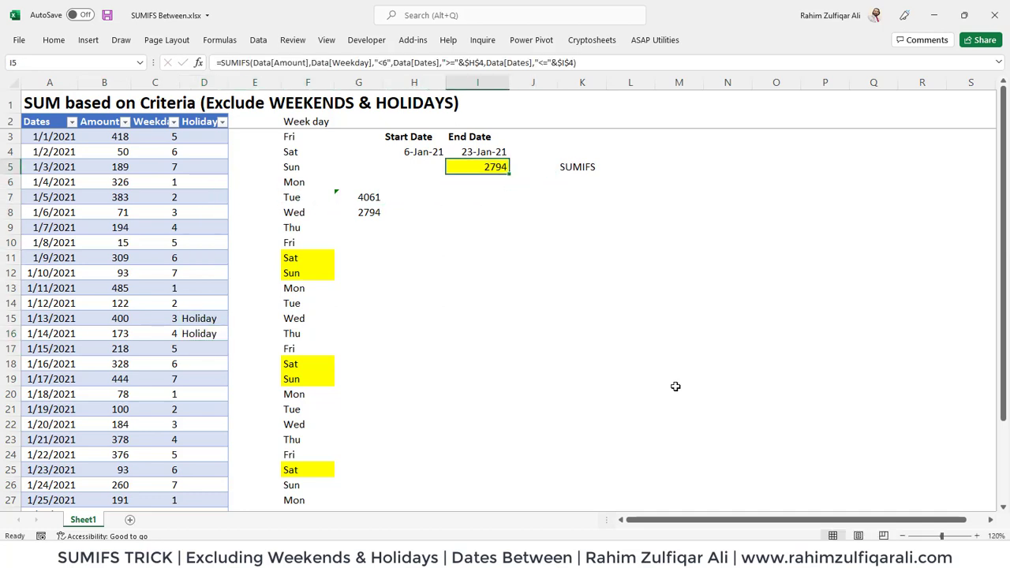
pyautogui.press('F2')
pyautogui.press('Left')
pyautogui.press('Left')
pyautogui.press('Left')
pyautogui.press('Left')
pyautogui.press('Left')
pyautogui.press('Left')
pyautogui.press('Left')
pyautogui.press('Left')
pyautogui.press('Left')
pyautogui.press('Left')
pyautogui.press('Left')
pyautogui.press('Left')
pyautogui.press('Left')
pyautogui.press('Left')
pyautogui.press('Left')
pyautogui.press('Left')
pyautogui.press('Left')
pyautogui.press('Left')
pyautogui.press('Left')
pyautogui.press('Left')
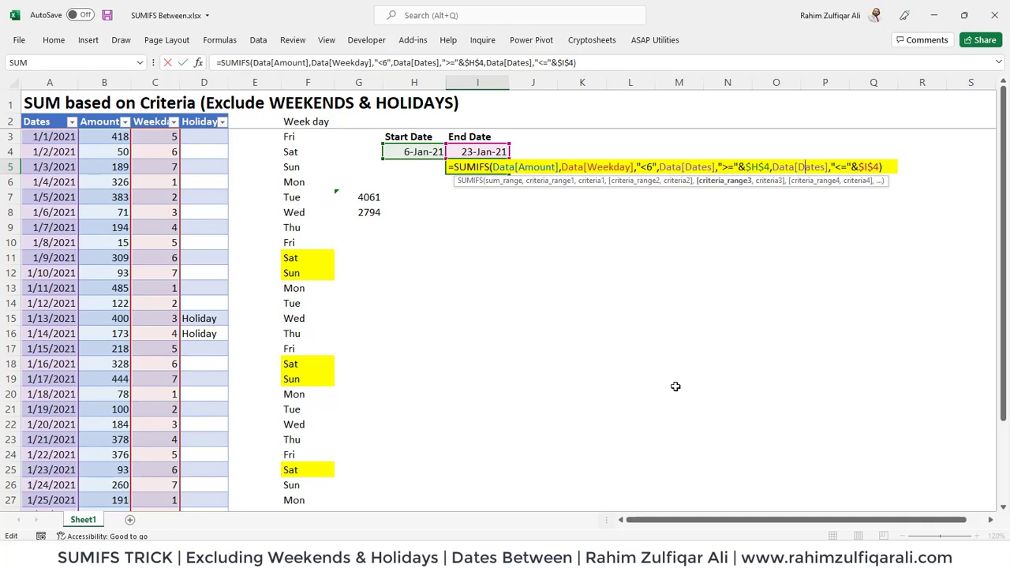
pyautogui.press('Right')
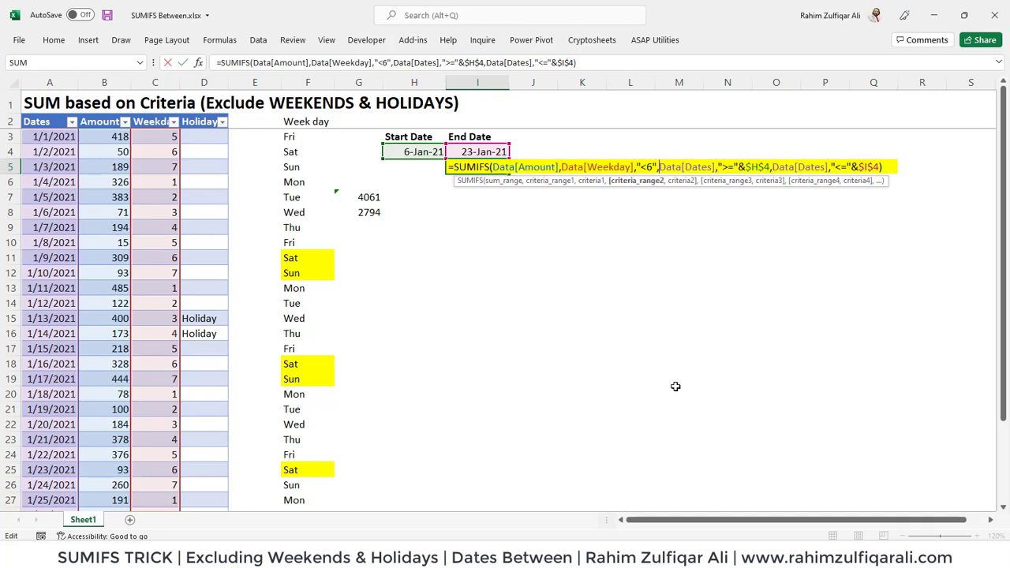
pyautogui.write('Data')
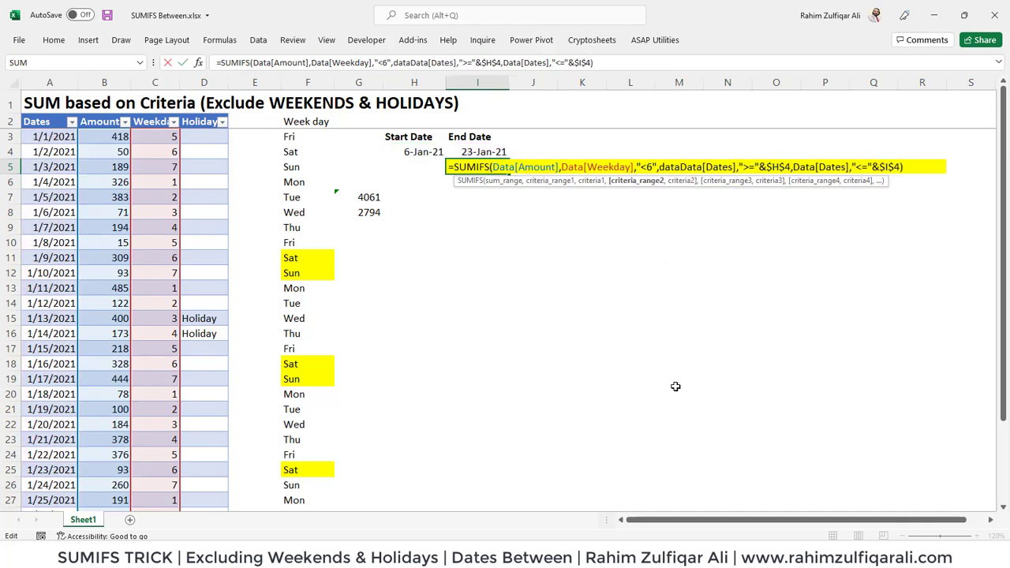
pyautogui.write('[')
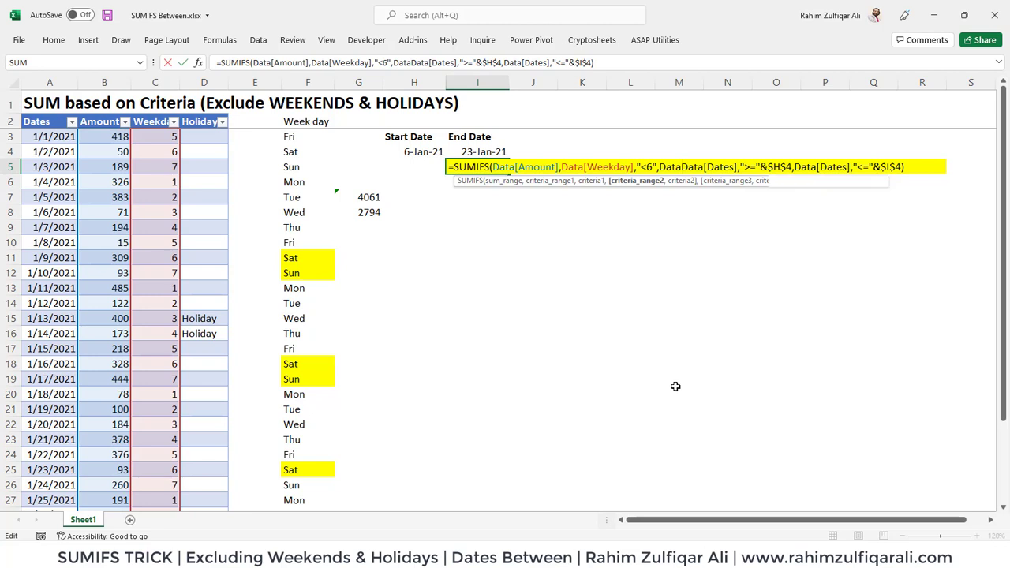
pyautogui.press('Down')
pyautogui.press('Down')
pyautogui.press('Down')
pyautogui.press('Down')
pyautogui.press('Tab')
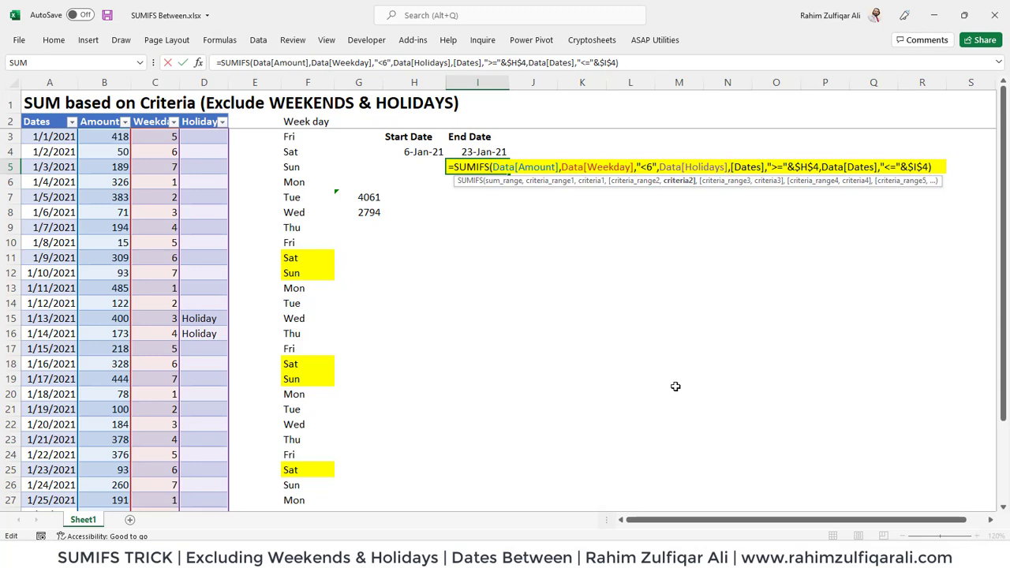
# - Add "<>Holidays" as the criterion for Data[Holidays] and restore the Data table name before [Dates]
pyautogui.write('"<>')
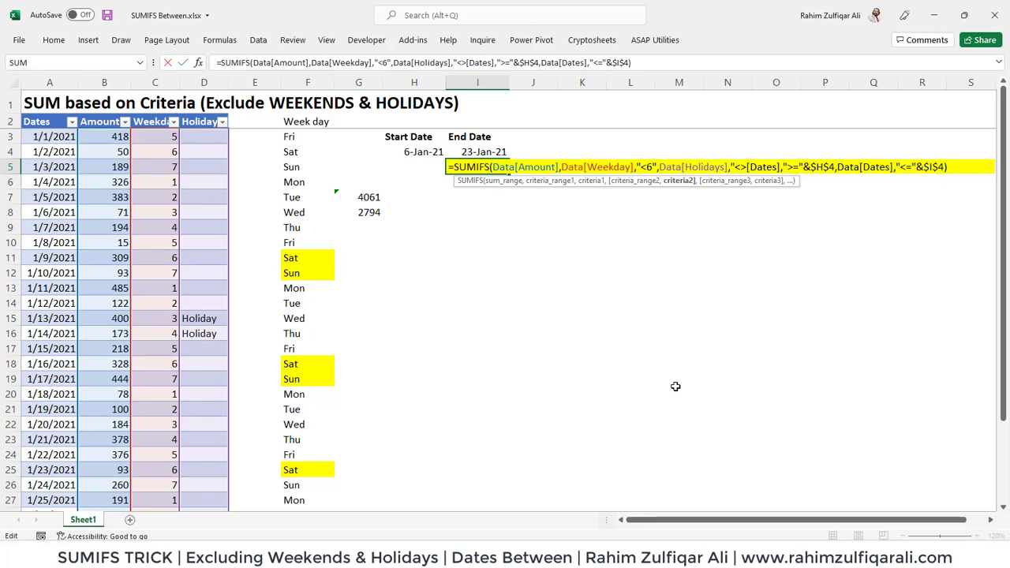
pyautogui.write('Holidays')
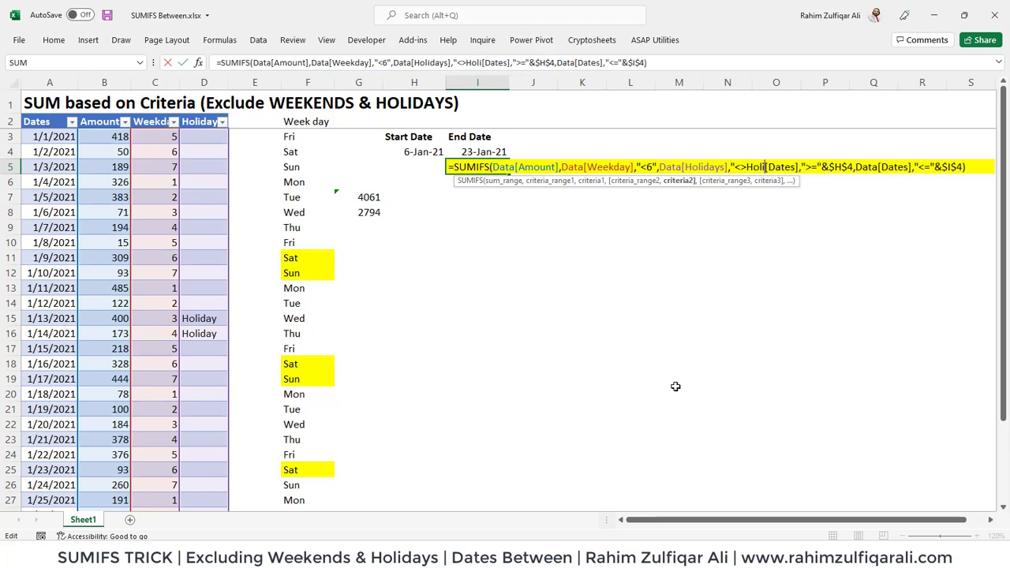
pyautogui.write('"')
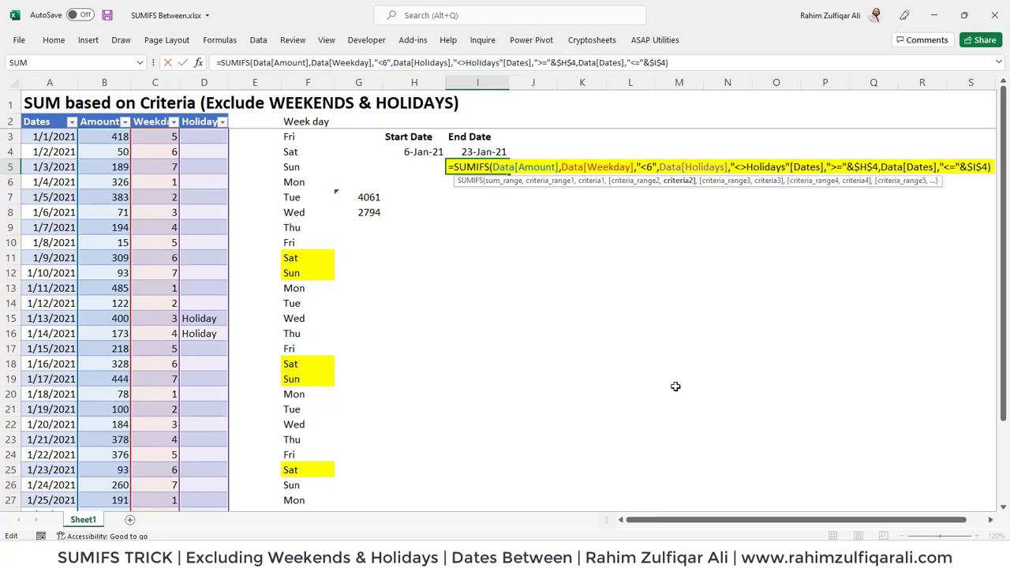
pyautogui.write(',data')
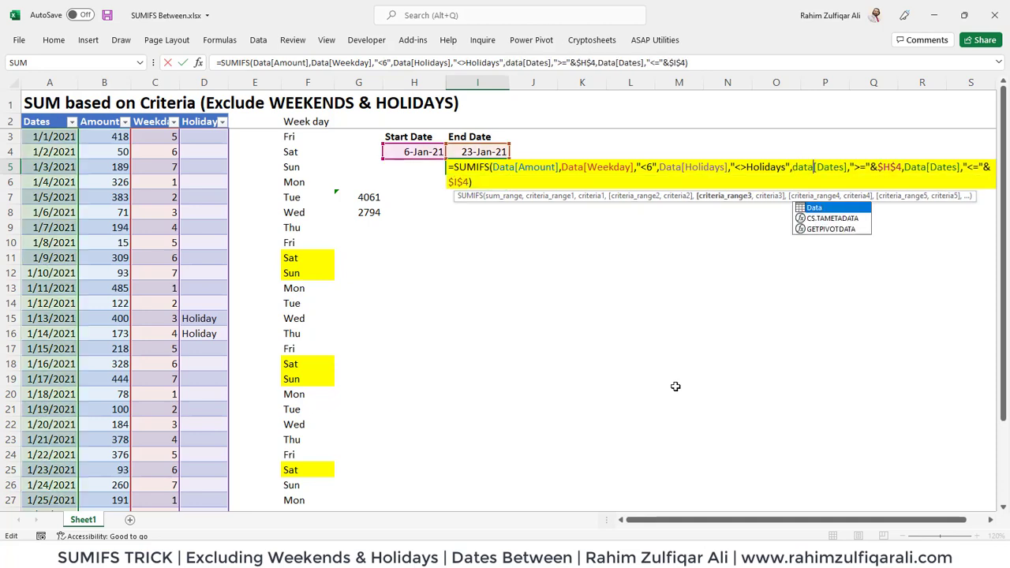
# - Correct the holiday criterion to "<>Holiday" and commit the SUMIFS formula in I5
pyautogui.press('Left')
pyautogui.press('Left')
pyautogui.press('Left')
pyautogui.press('Left')
pyautogui.press('Left')
pyautogui.press('Left')
pyautogui.press('BackSpace')
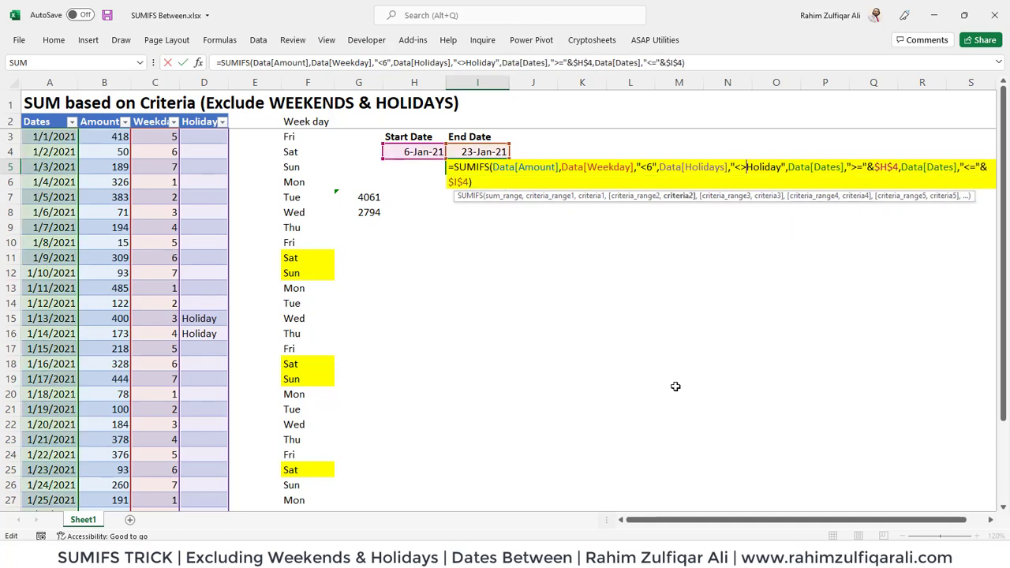
pyautogui.press('Left')
pyautogui.press('Left')
pyautogui.press('Right')
pyautogui.press('Right')
pyautogui.press('Right')
pyautogui.press('Right')
pyautogui.press('Return')
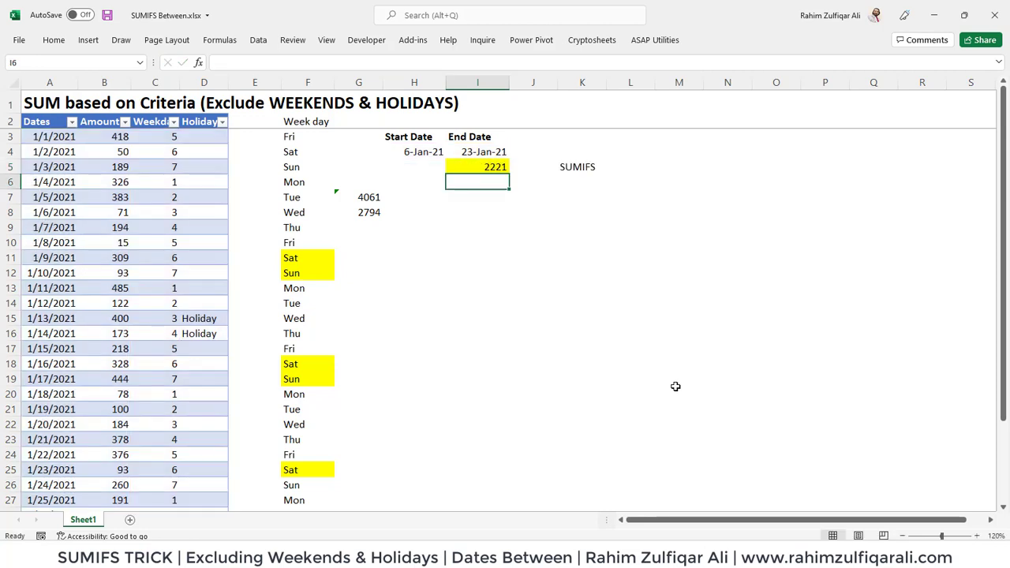
# - Enter =G8-B15-B16 in G9 to subtract the two holiday amounts from the weekend-free total
pyautogui.press('Up')
pyautogui.press('Down')
pyautogui.press('Down')
pyautogui.press('Left')
pyautogui.press('Left')
pyautogui.press('Down')
pyautogui.press('Down')
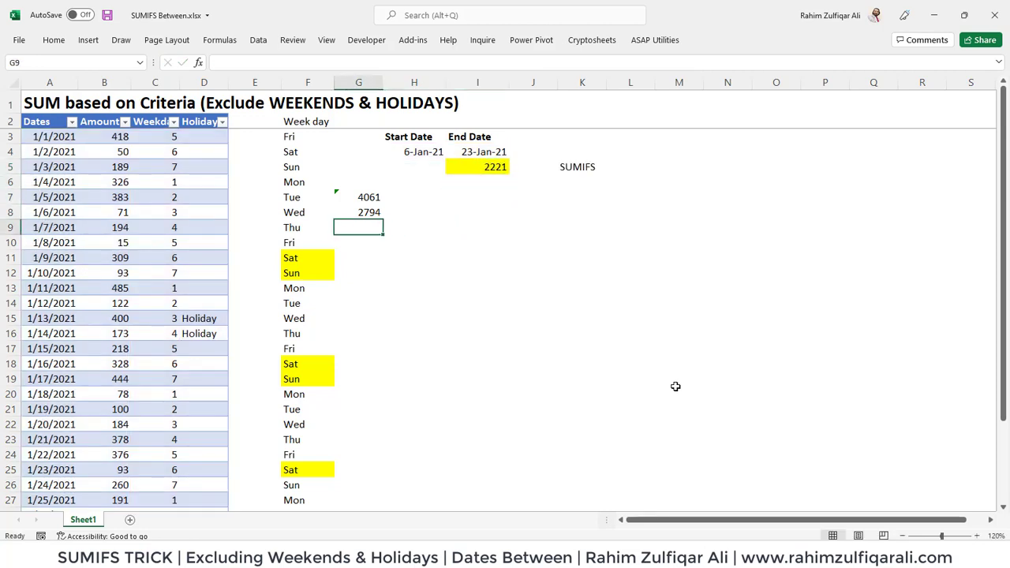
pyautogui.write('=')
pyautogui.press('Up')
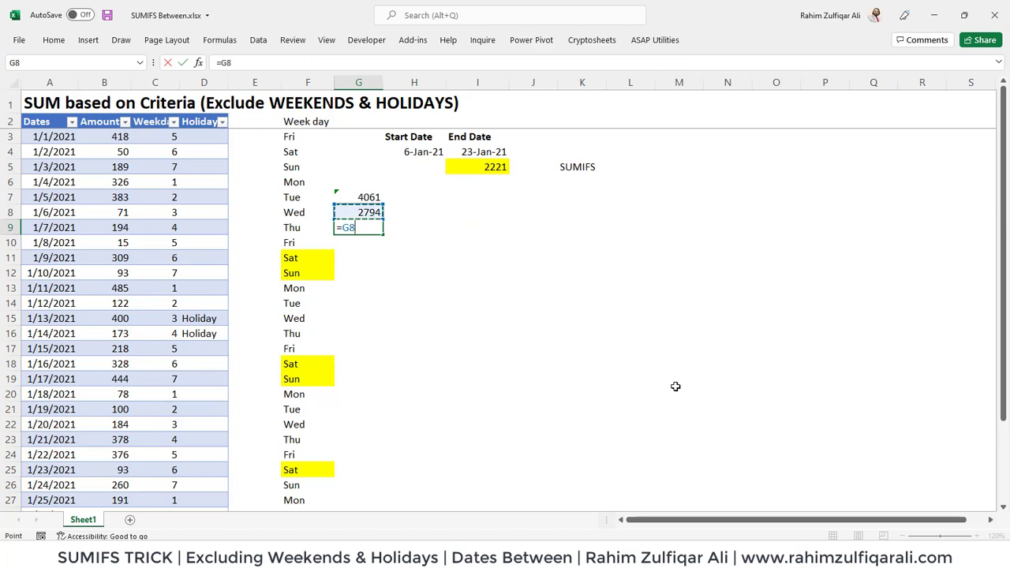
pyautogui.write('-')
pyautogui.press('Left')
pyautogui.press('Left')
pyautogui.press('Left')
pyautogui.press('Left')
pyautogui.press('Left')
pyautogui.press('Left')
pyautogui.press('Down')
pyautogui.press('Down')
pyautogui.press('Down')
pyautogui.press('Down')
pyautogui.press('Down')
pyautogui.press('Down')
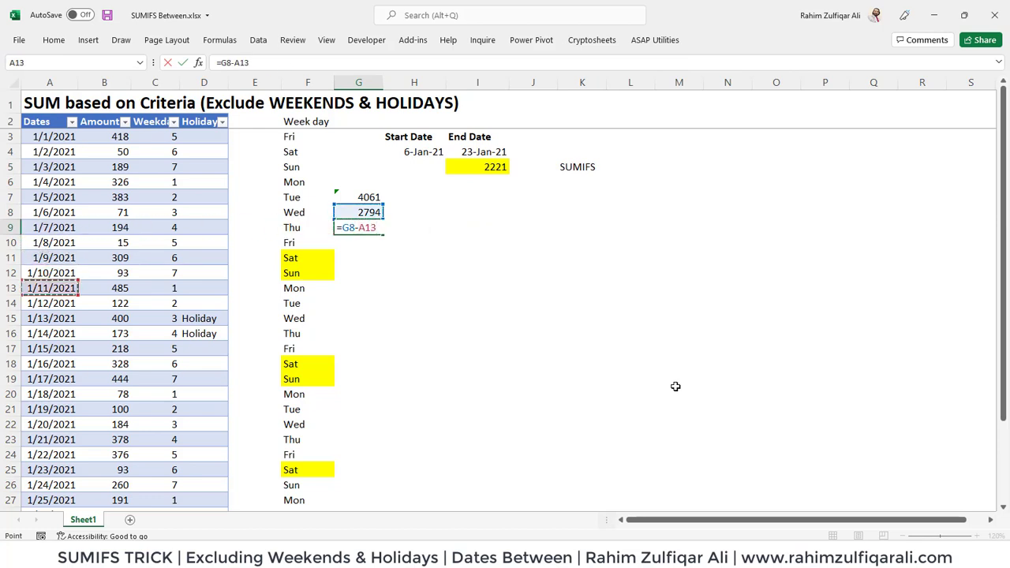
pyautogui.press('Right')
pyautogui.write('-')
pyautogui.press('Left')
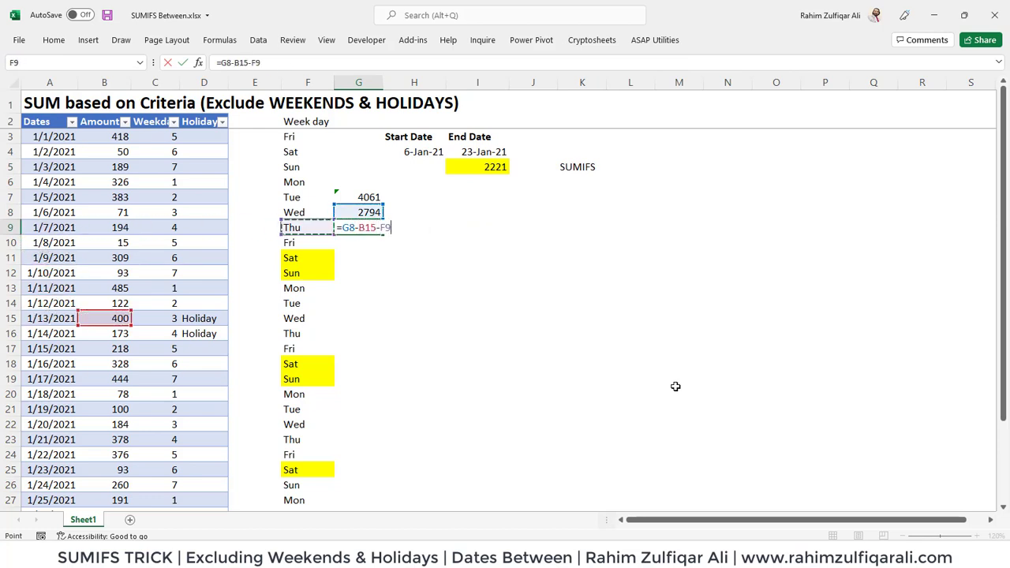
pyautogui.press('Down')
pyautogui.press('Down')
pyautogui.press('Down')
pyautogui.press('Down')
pyautogui.press('Down')
pyautogui.press('Down')
pyautogui.press('Left')
pyautogui.press('Left')
pyautogui.press('Left')
pyautogui.press('Left')
pyautogui.press('Down')
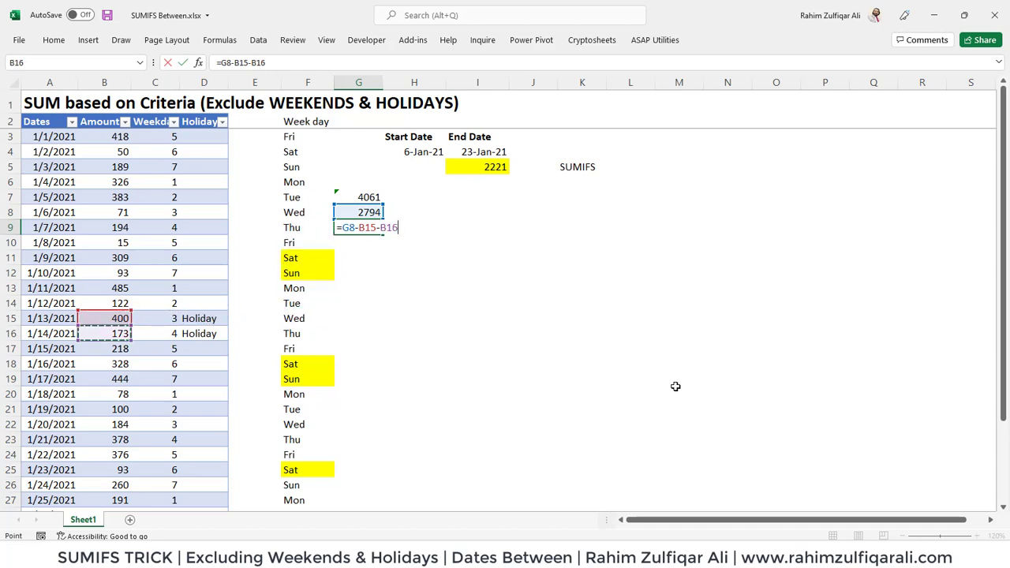
pyautogui.press('Return')
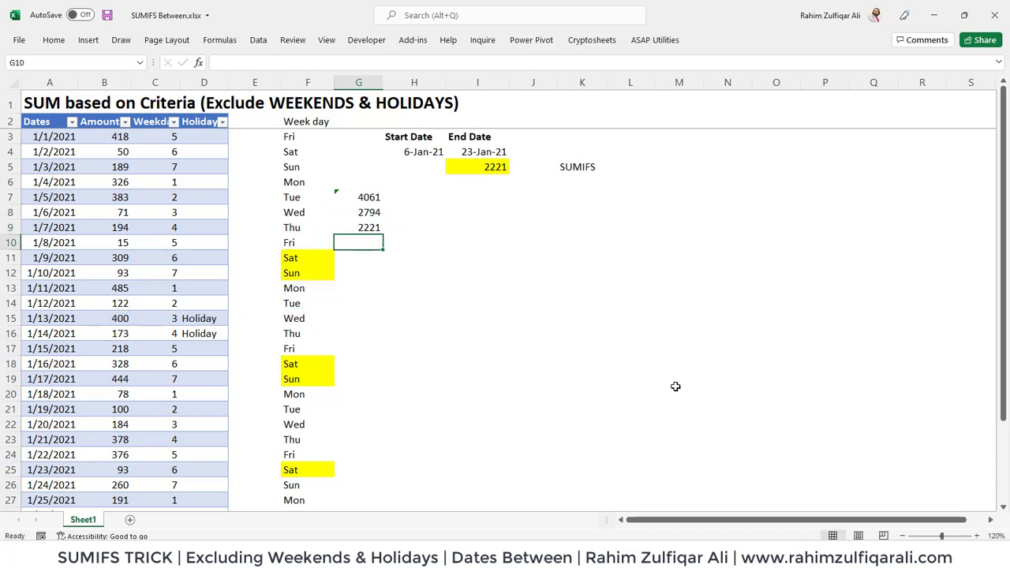
pyautogui.press('Up')
pyautogui.press('Up')
pyautogui.press('Up')
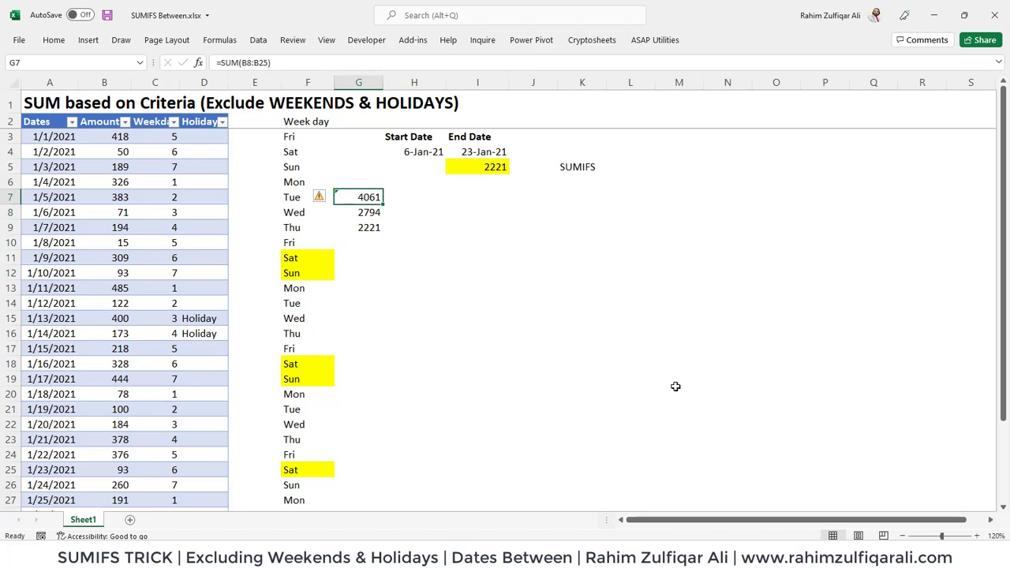
# - Clear the manual check totals from G7:G9
pyautogui.hotkey('shift', 'Down')
pyautogui.hotkey('shift', 'Down')
pyautogui.press('Delete')
# - Review the SUMIFS formula in I5 with its highlighted table columns and date references, leaving it as it is
pyautogui.press('Up')
pyautogui.press('Up')
pyautogui.press('Right')
pyautogui.press('Right')
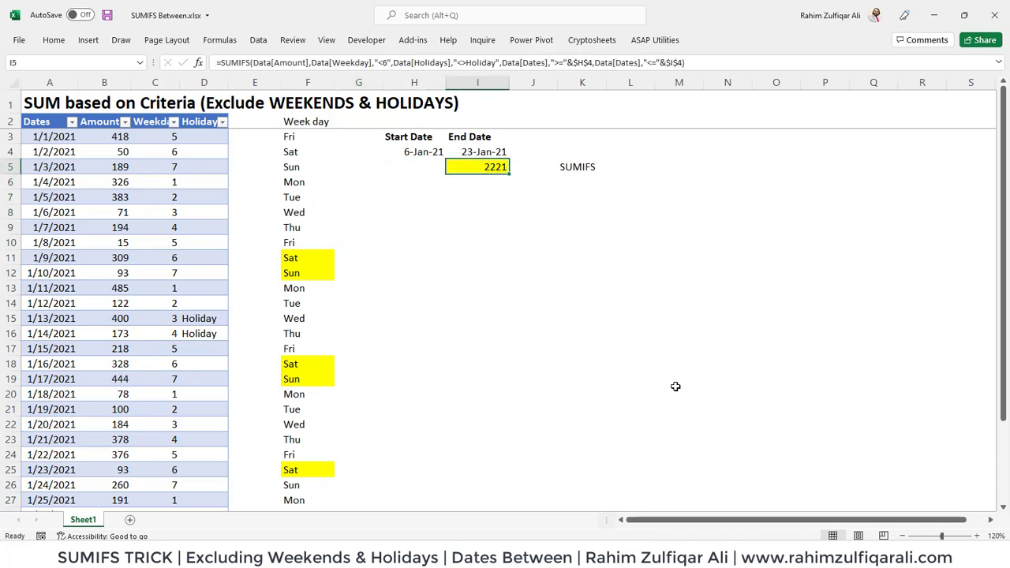
pyautogui.press('F2')
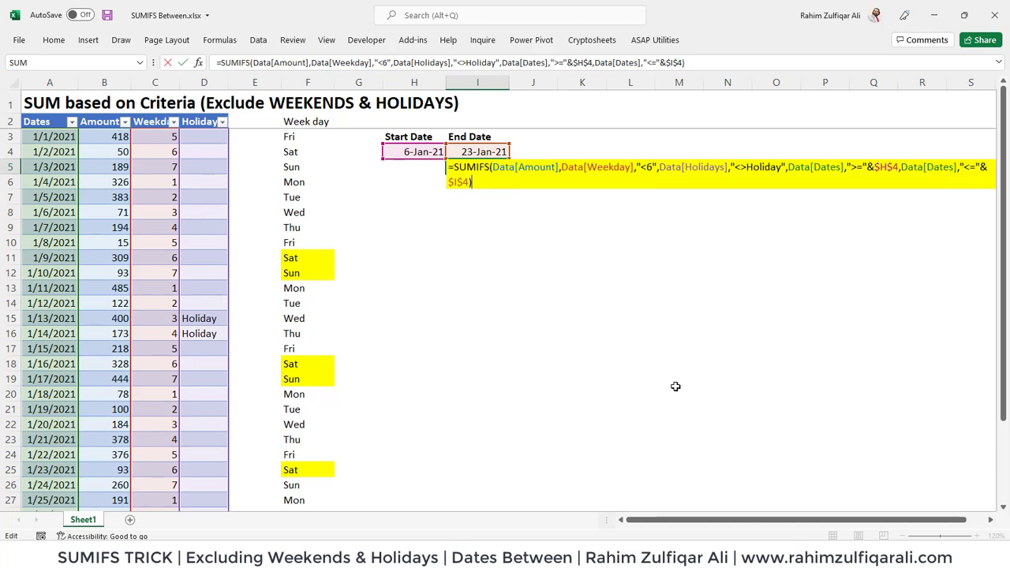
pyautogui.press('Return')
pyautogui.press('Up')
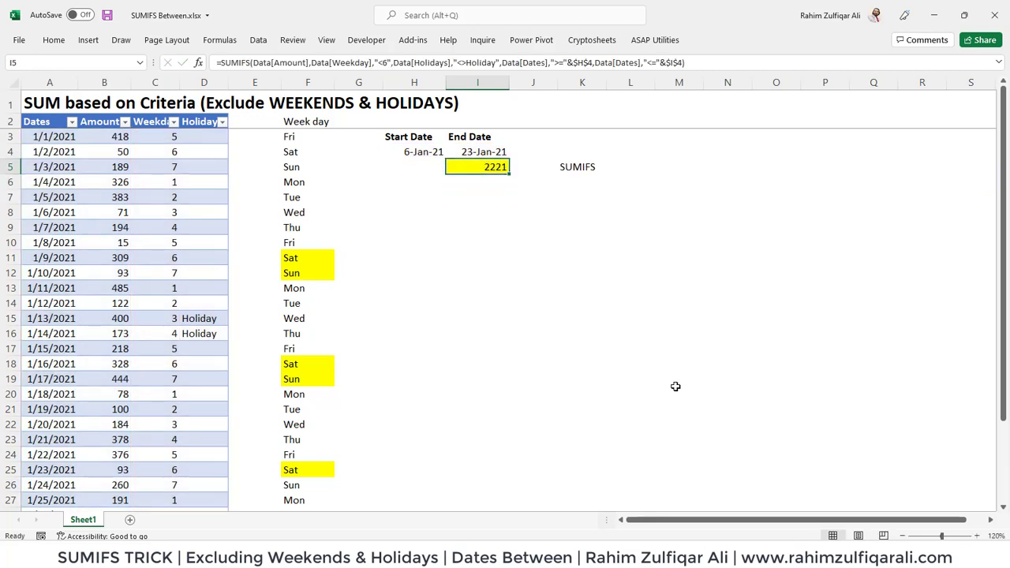
pyautogui.press('Left')
pyautogui.press('Up')
pyautogui.press('Right')
pyautogui.press('Down')
pyautogui.press('Left')
pyautogui.press('Up')
pyautogui.press('Right')
pyautogui.press('Down')
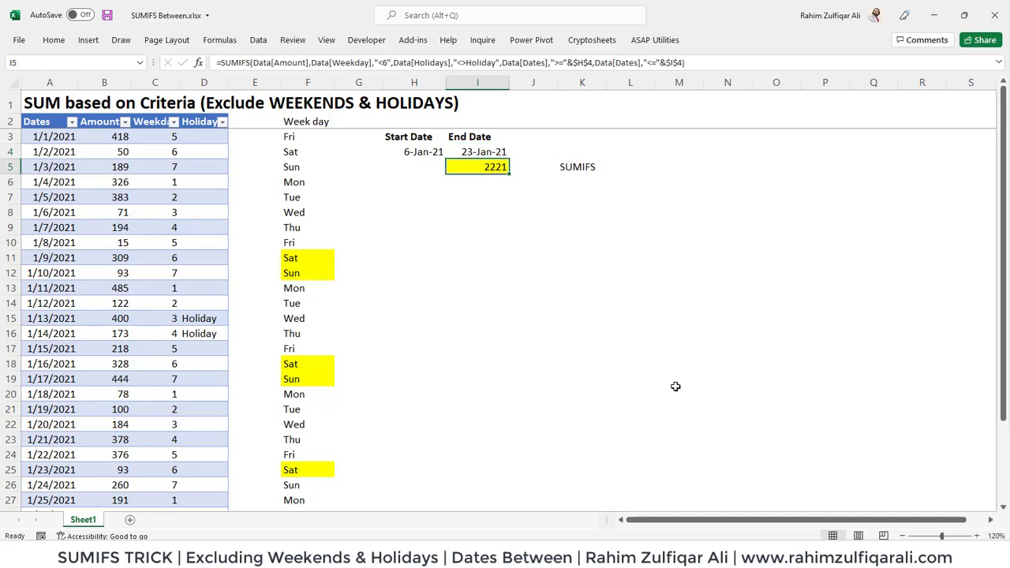